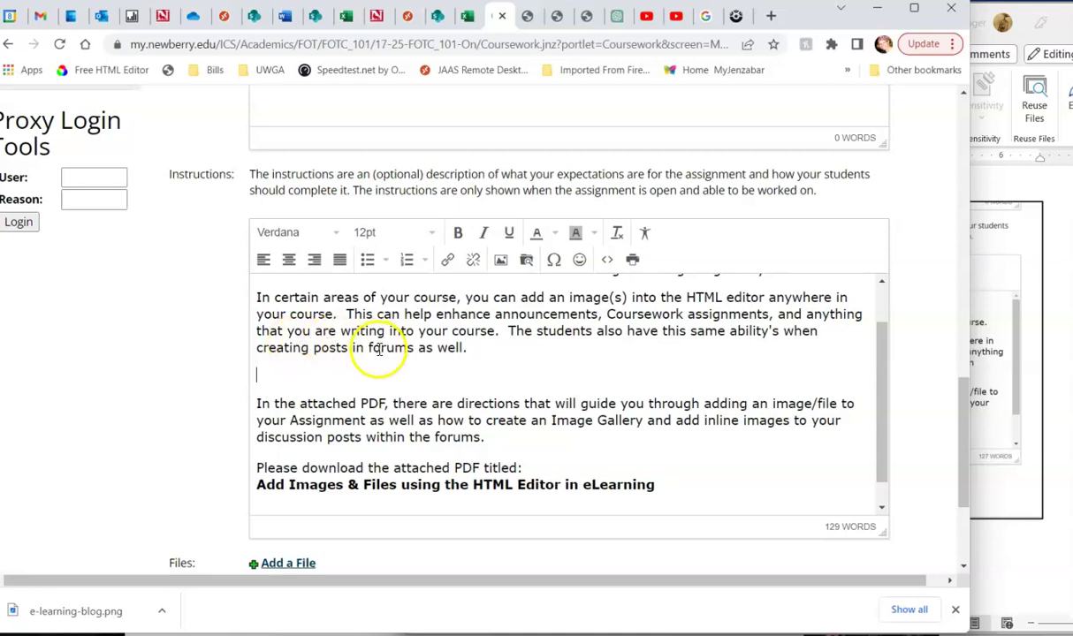
Scroll the editor down and place the insertion point on the blank instructions line.
drag(964, 431, 958, 199)
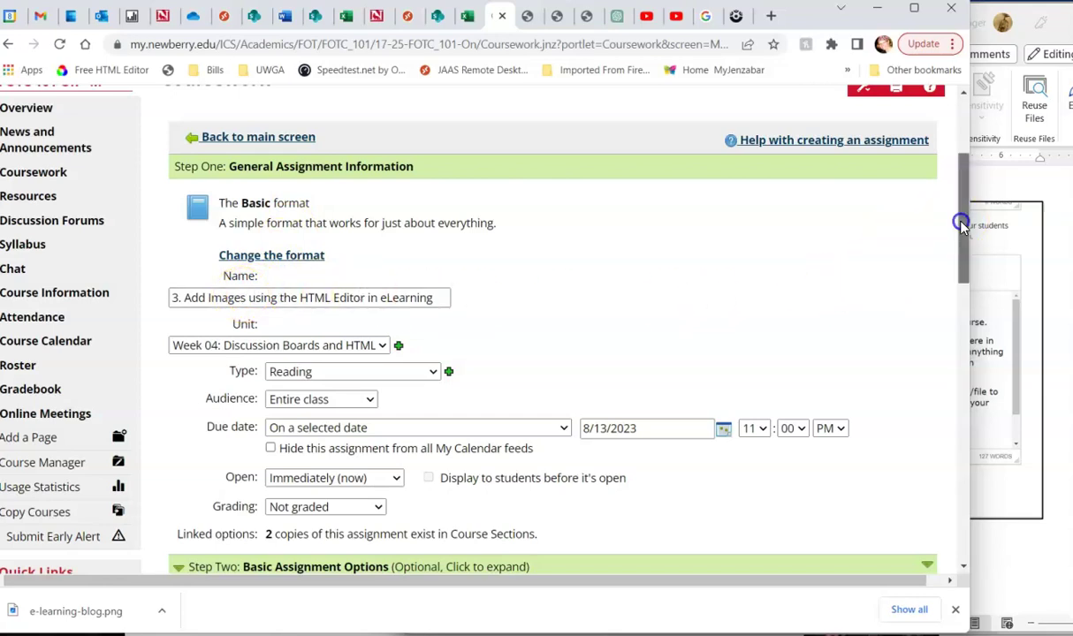
drag(962, 228, 1017, 463)
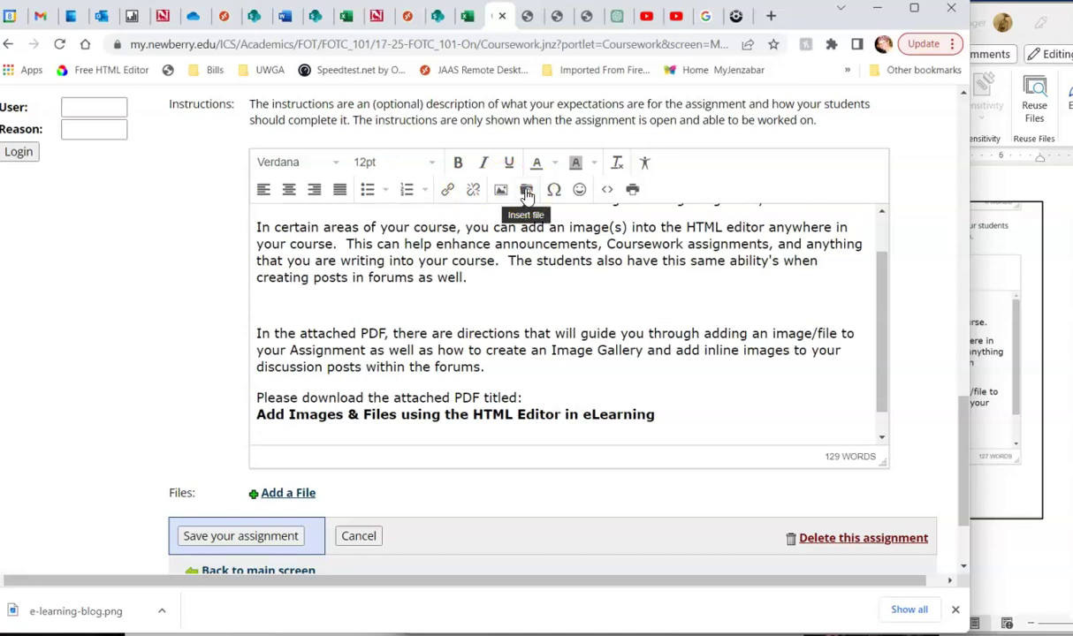
click(275, 303)
Attach 'facultyfocus.com-Why Are We So Slow to Change the Way We Teach.pdf' from the TRAINING folder.
click(302, 499)
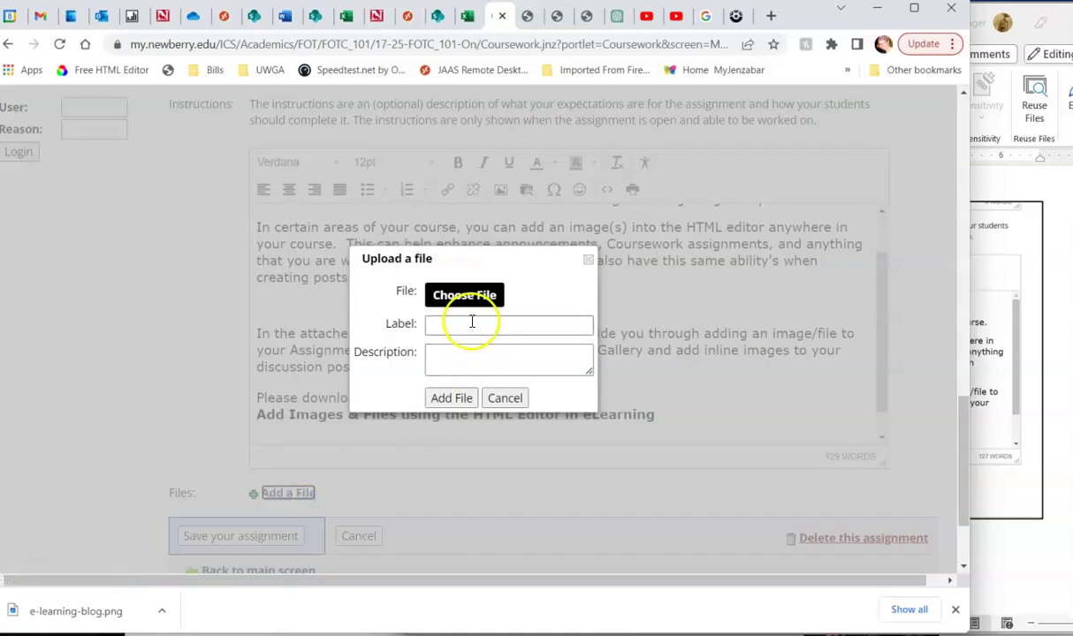
click(460, 298)
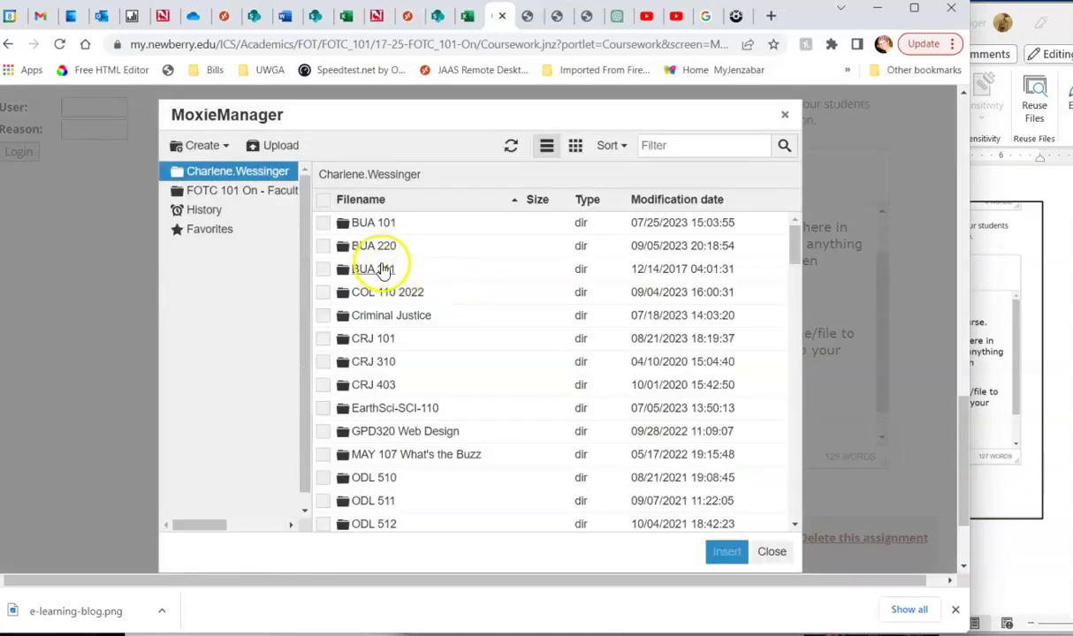
scroll(386, 302, down, 5)
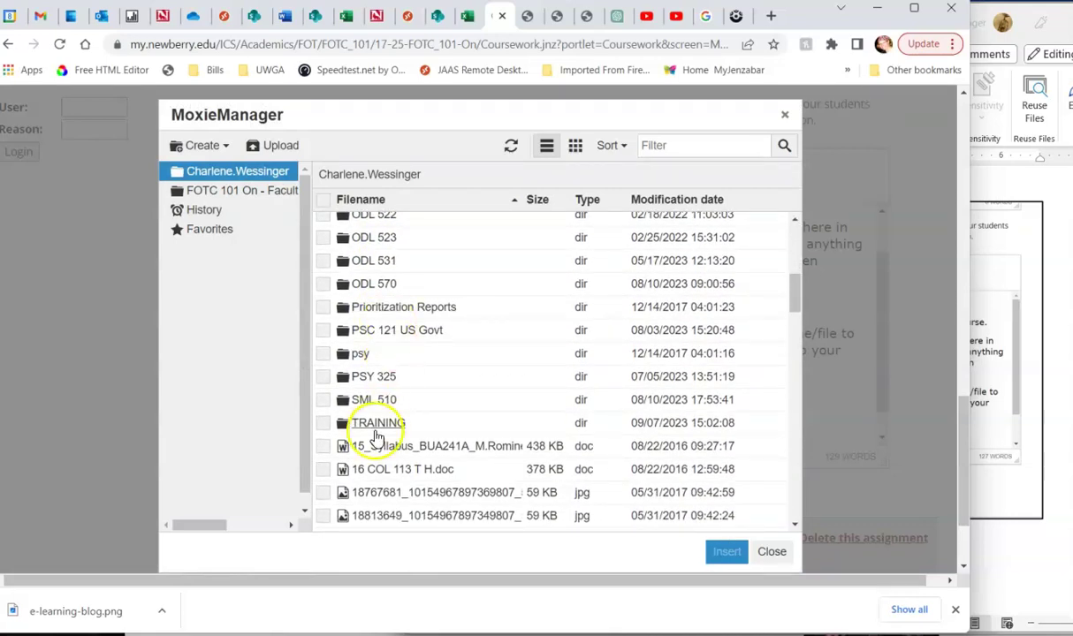
click(376, 421)
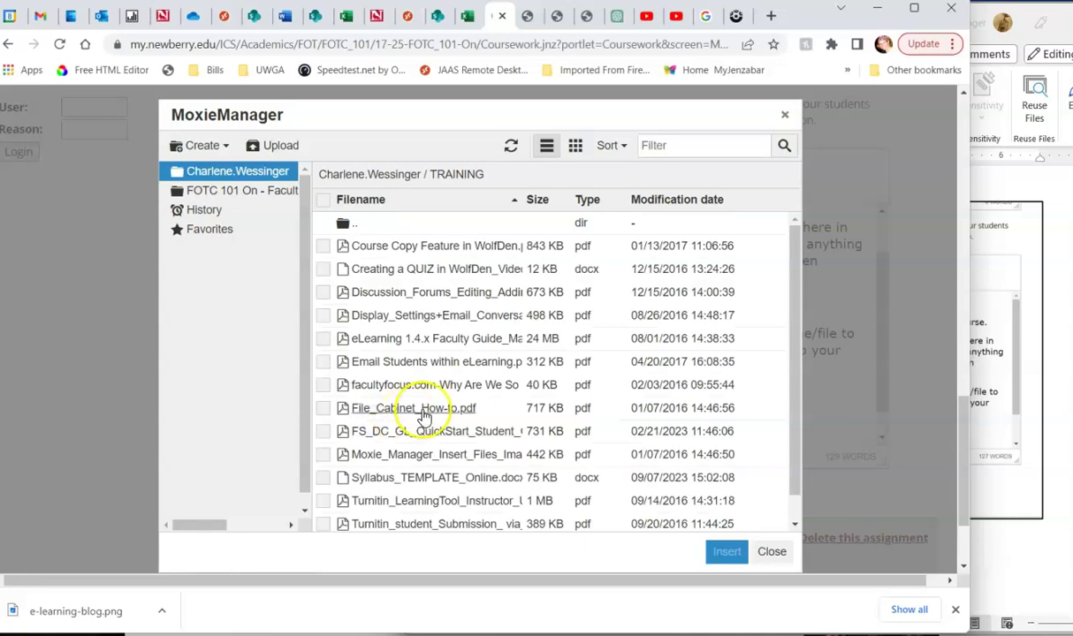
click(395, 385)
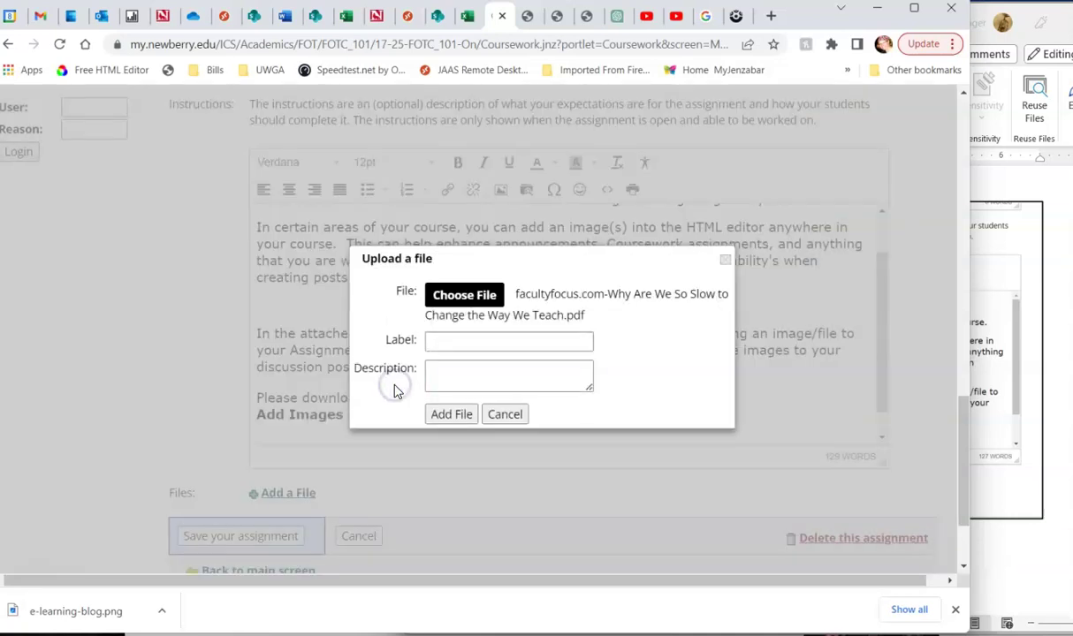
click(443, 417)
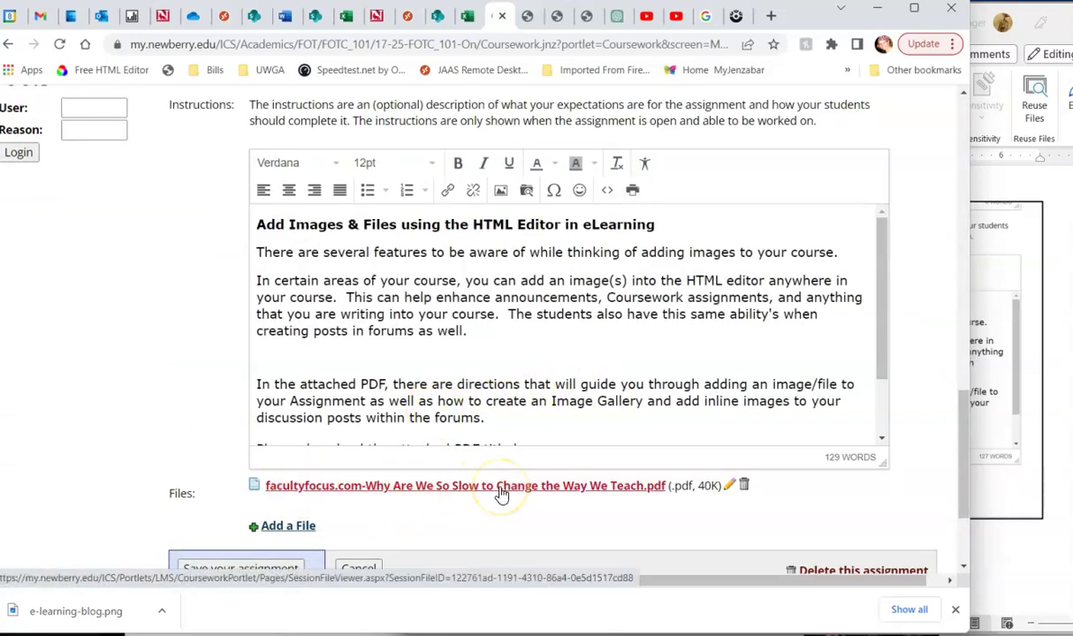
Below the forums paragraph, insert a link to TRAINING's facultyfocus.com PDF and select that line.
click(485, 495)
click(334, 353)
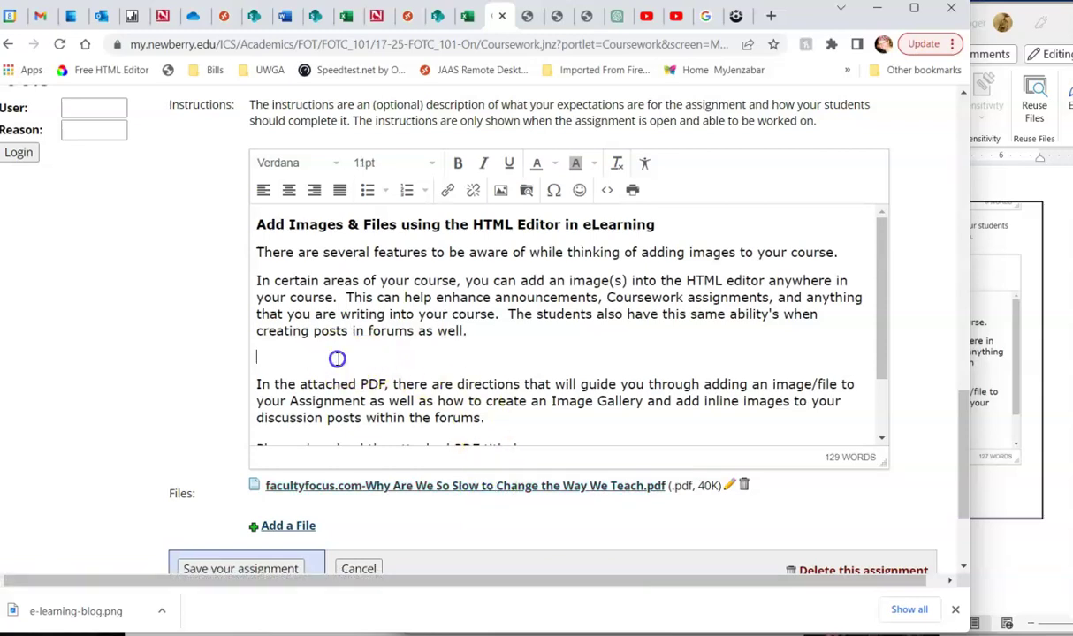
click(278, 356)
click(526, 191)
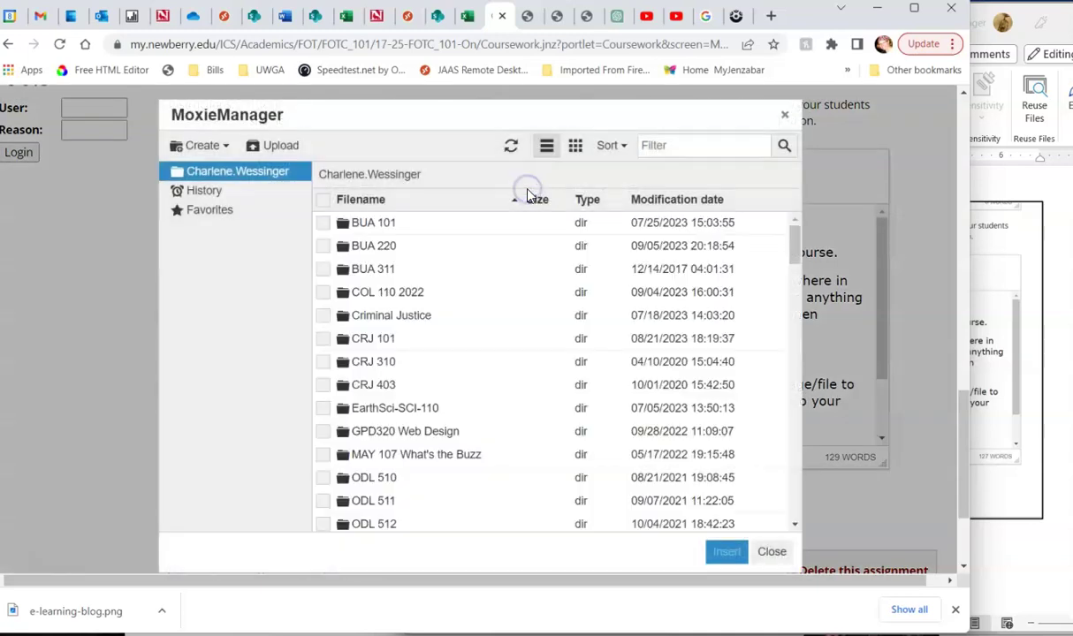
scroll(394, 256, down, 5)
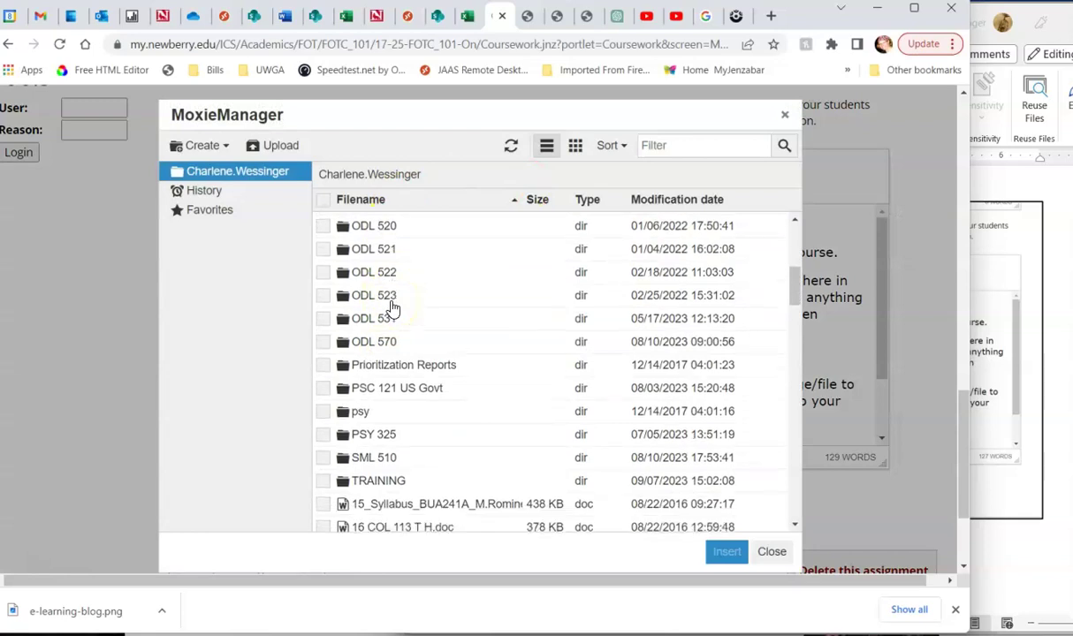
scroll(391, 306, down, 1)
click(383, 424)
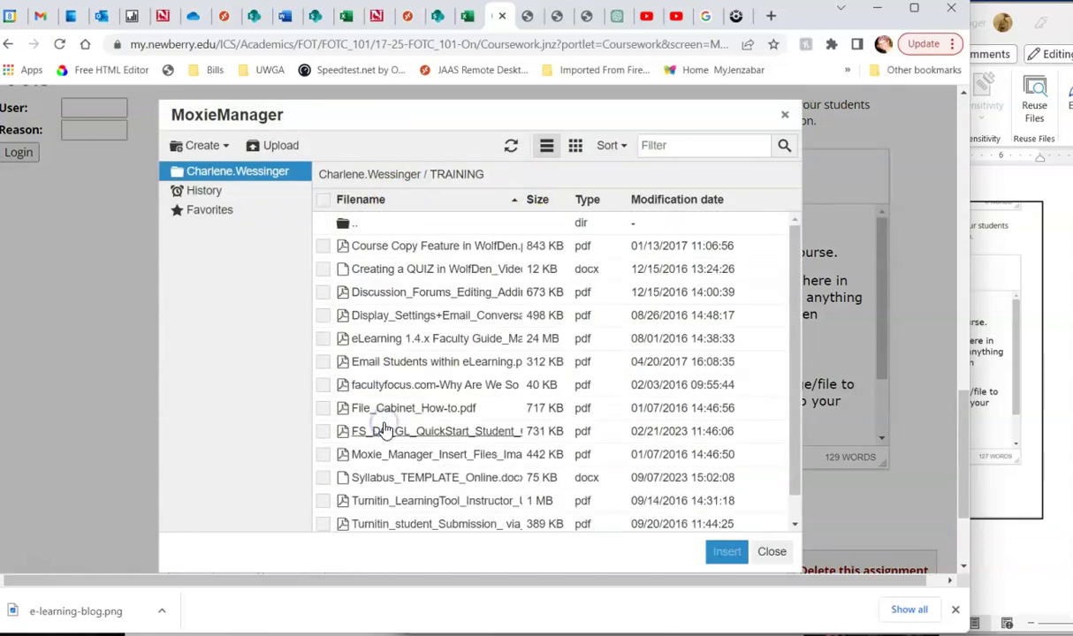
double_click(389, 385)
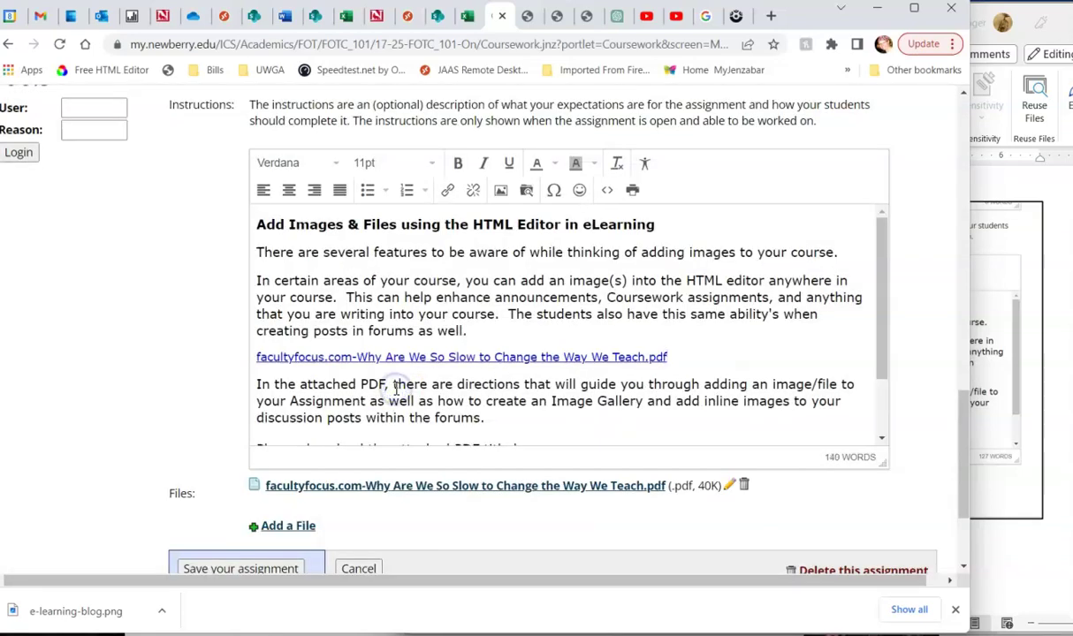
triple_click(478, 356)
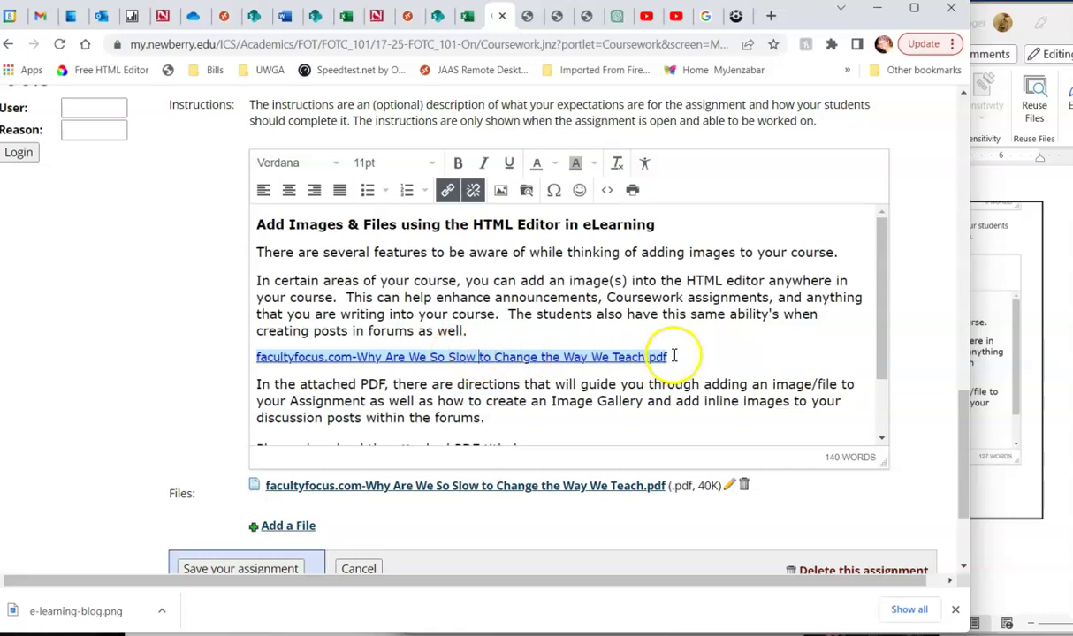
Set the selected PDF link's Target to New window.
click(448, 192)
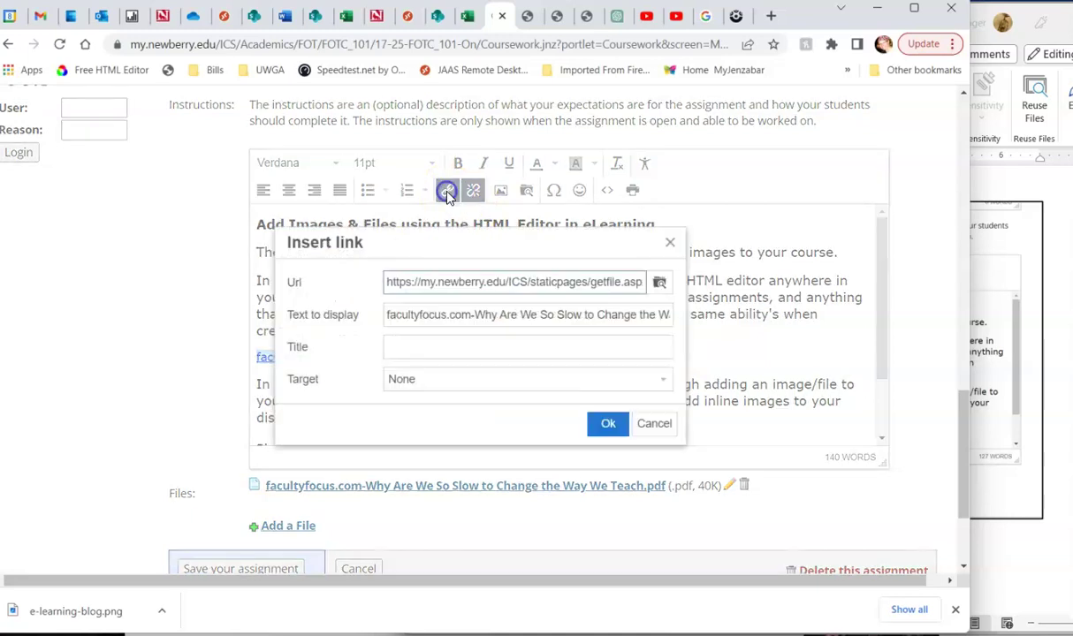
click(428, 382)
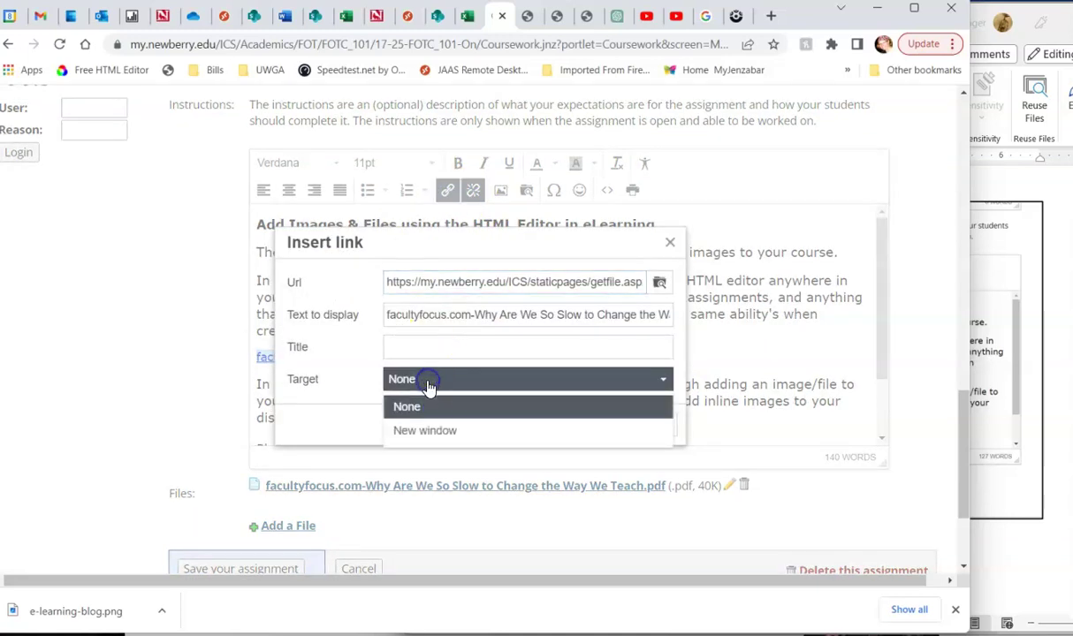
click(446, 433)
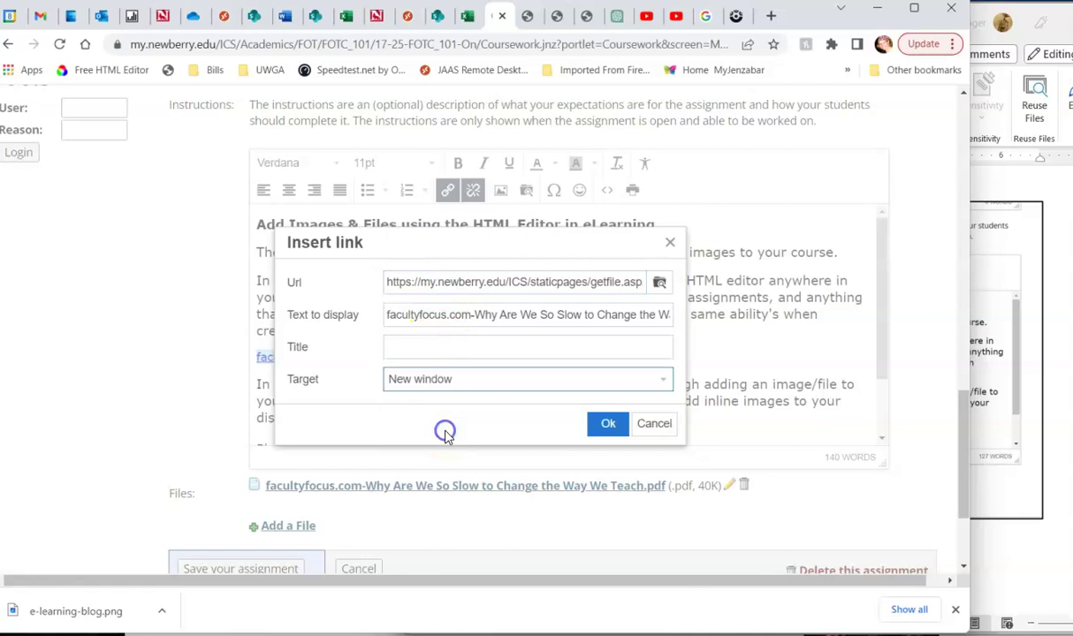
click(607, 426)
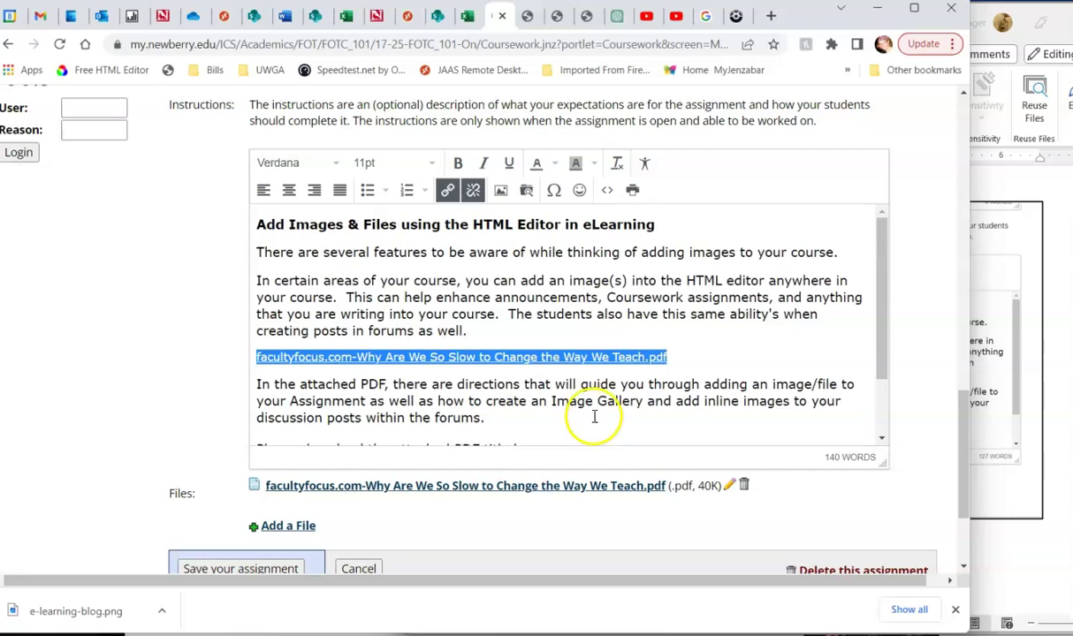
Select and delete the facultyfocus.com link text, leaving the caret on the empty line.
click(503, 387)
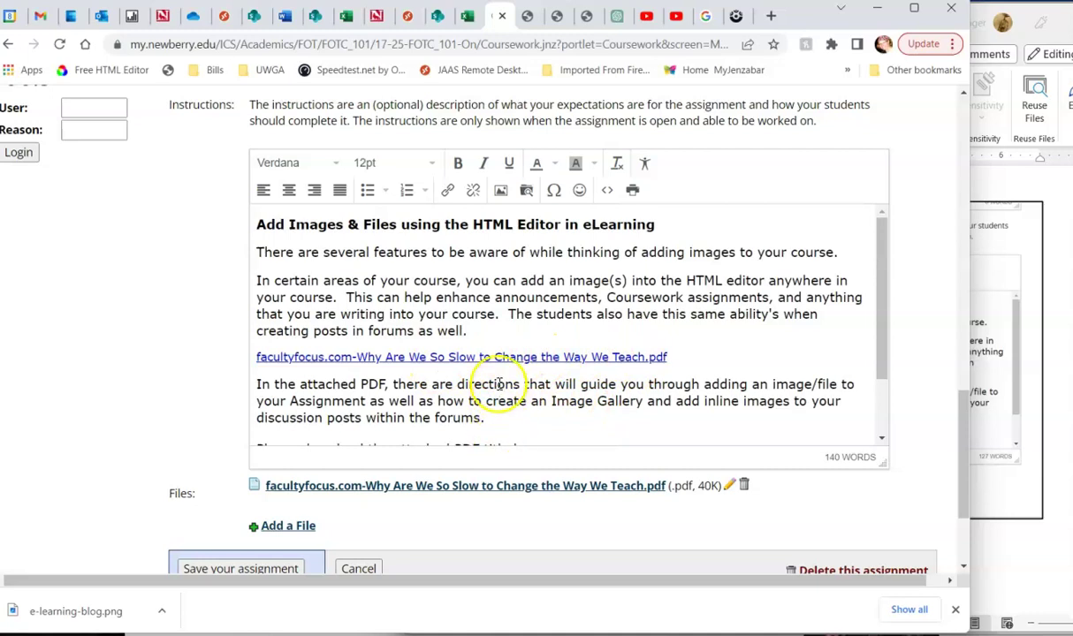
triple_click(503, 356)
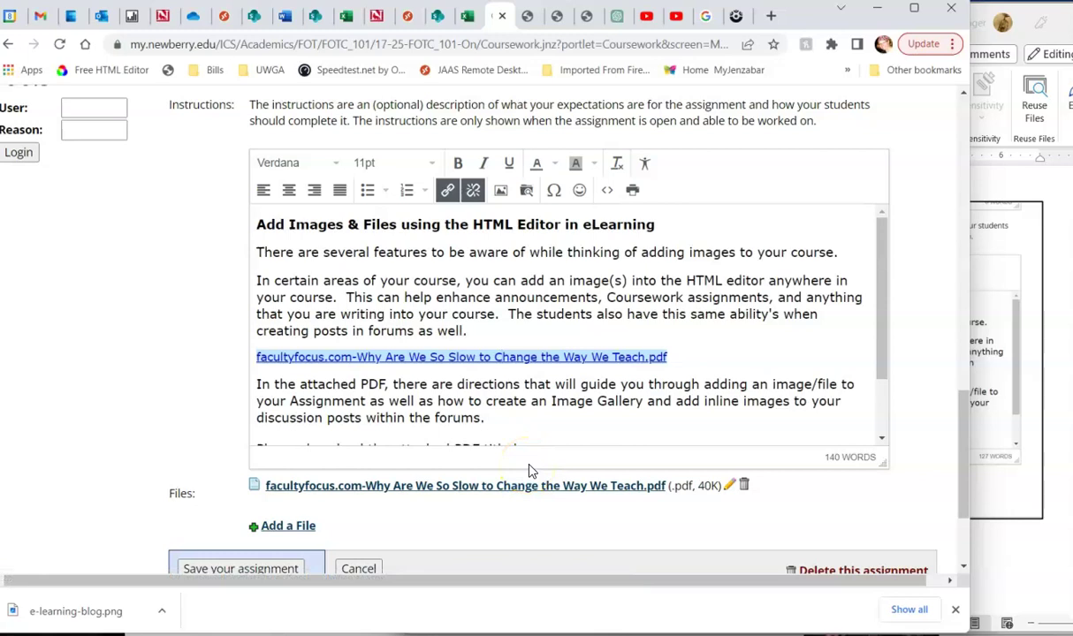
click(669, 353)
drag(669, 353, 257, 356)
key(Delete)
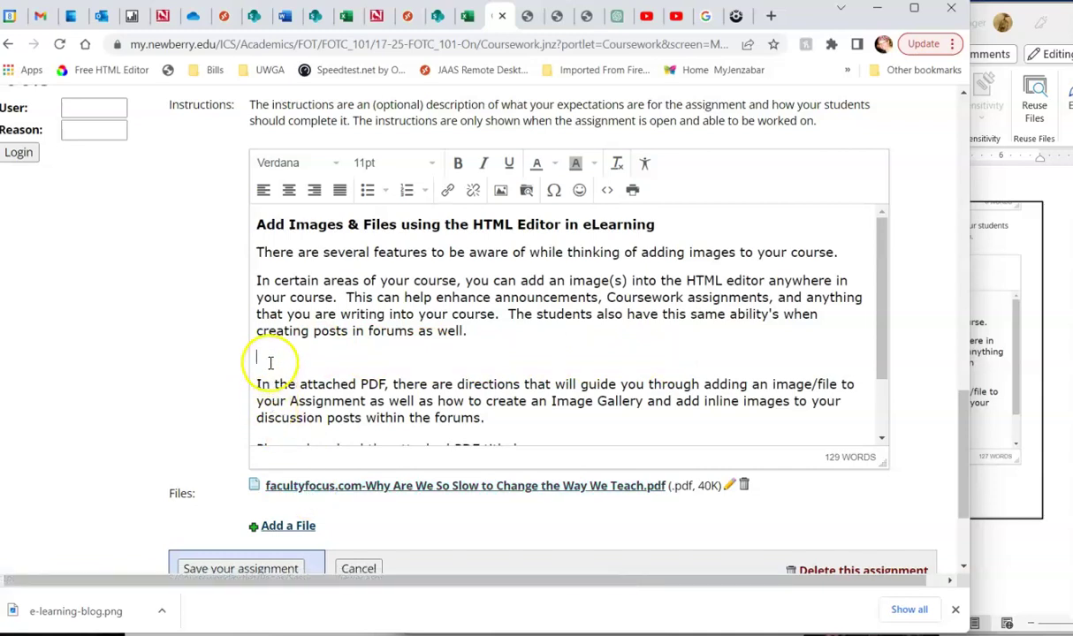
drag(256, 385, 583, 392)
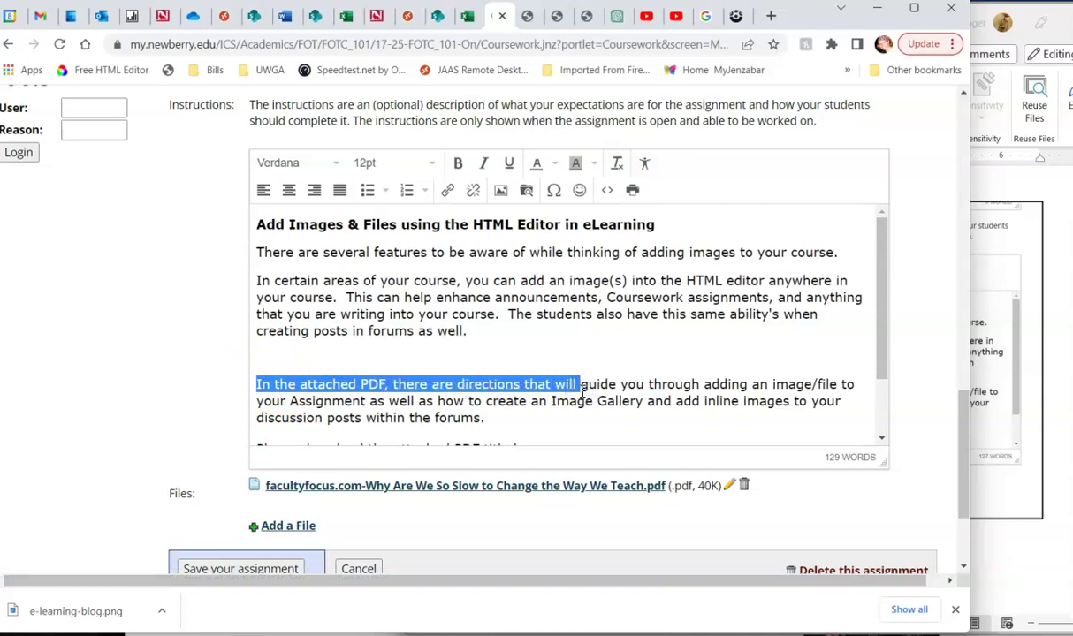
click(509, 355)
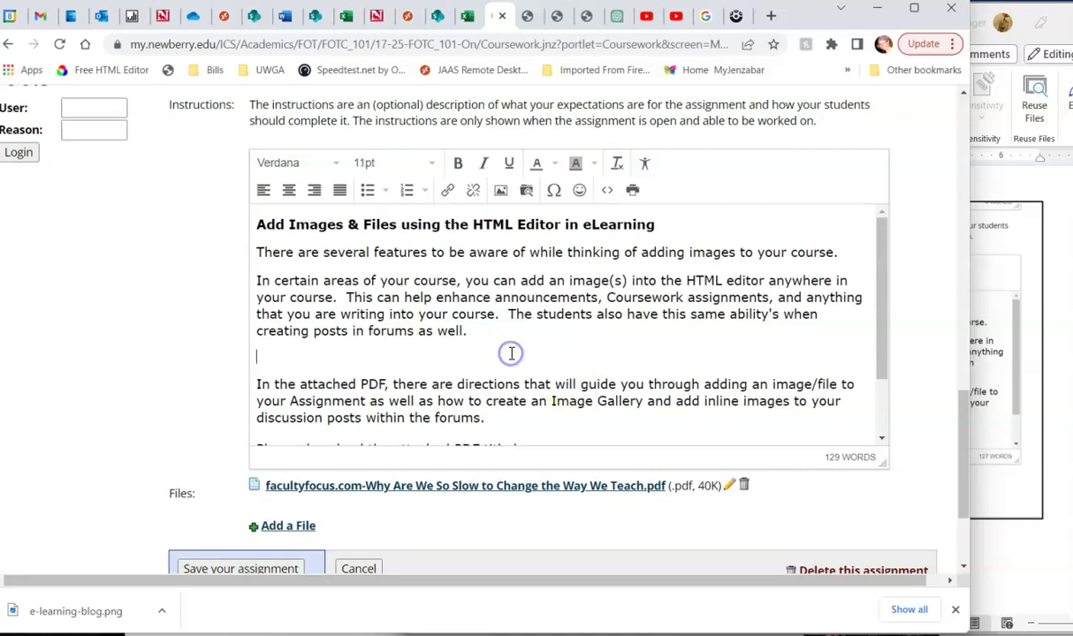
Start a new inline image and browse the file manager into the TRAINING folder.
click(500, 191)
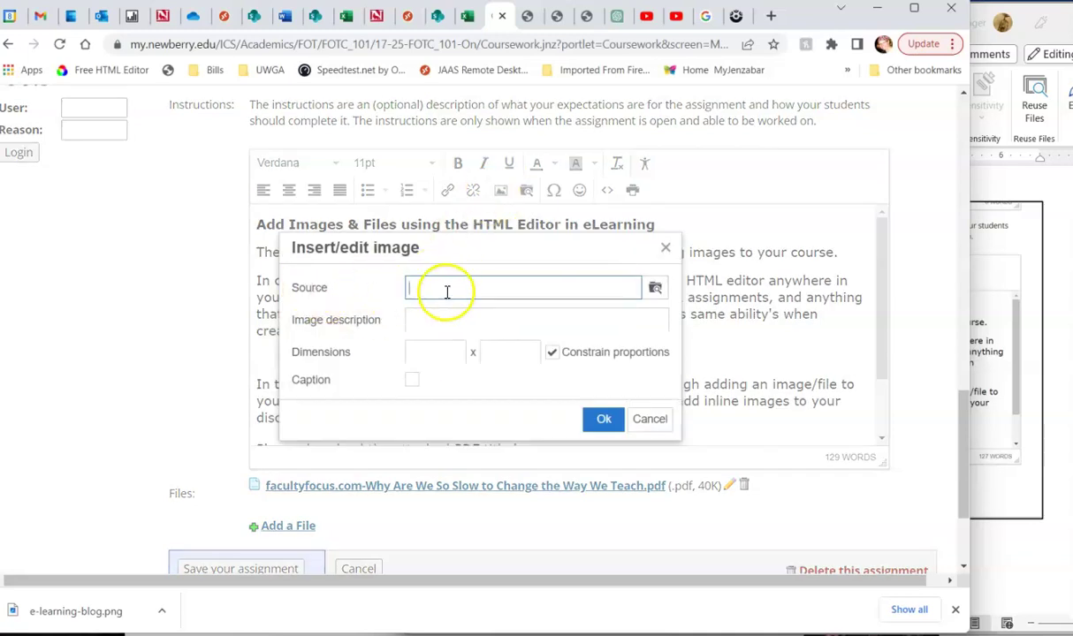
click(655, 291)
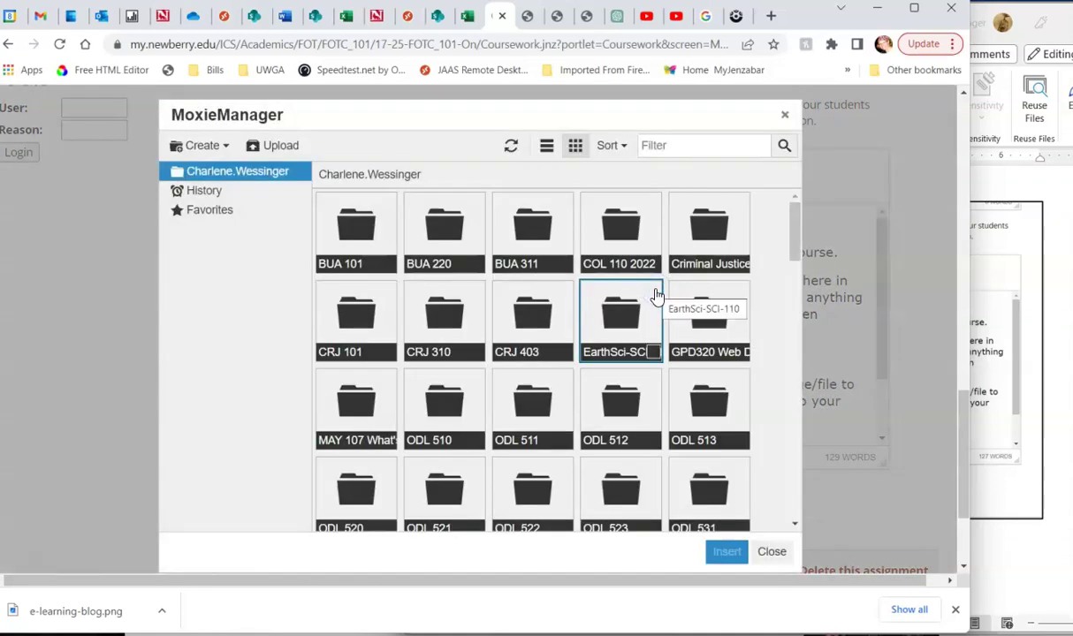
click(537, 321)
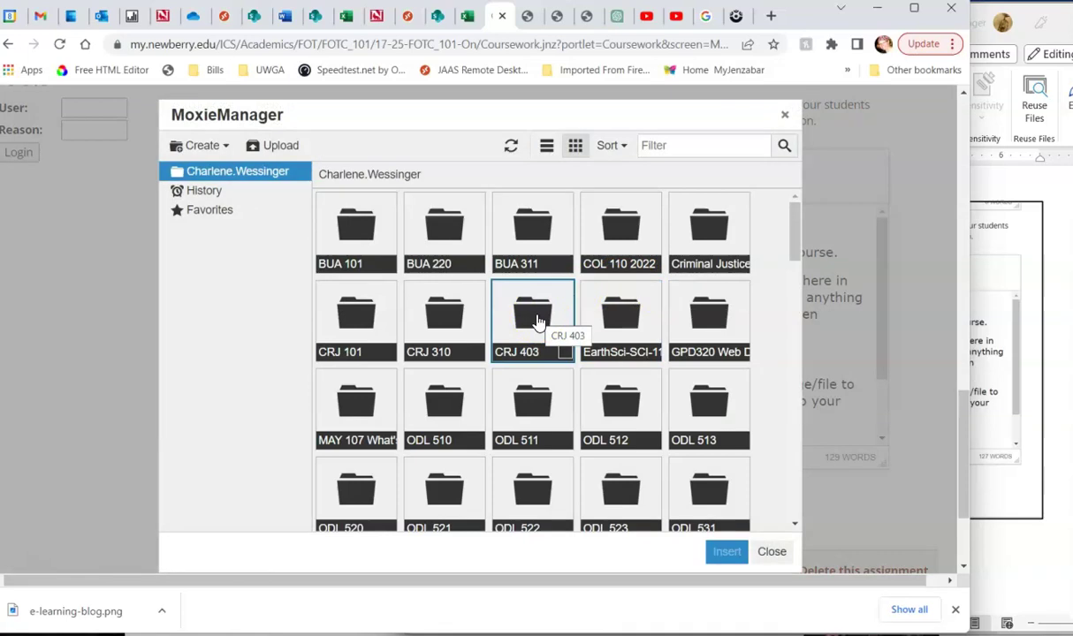
scroll(537, 320, down, 2)
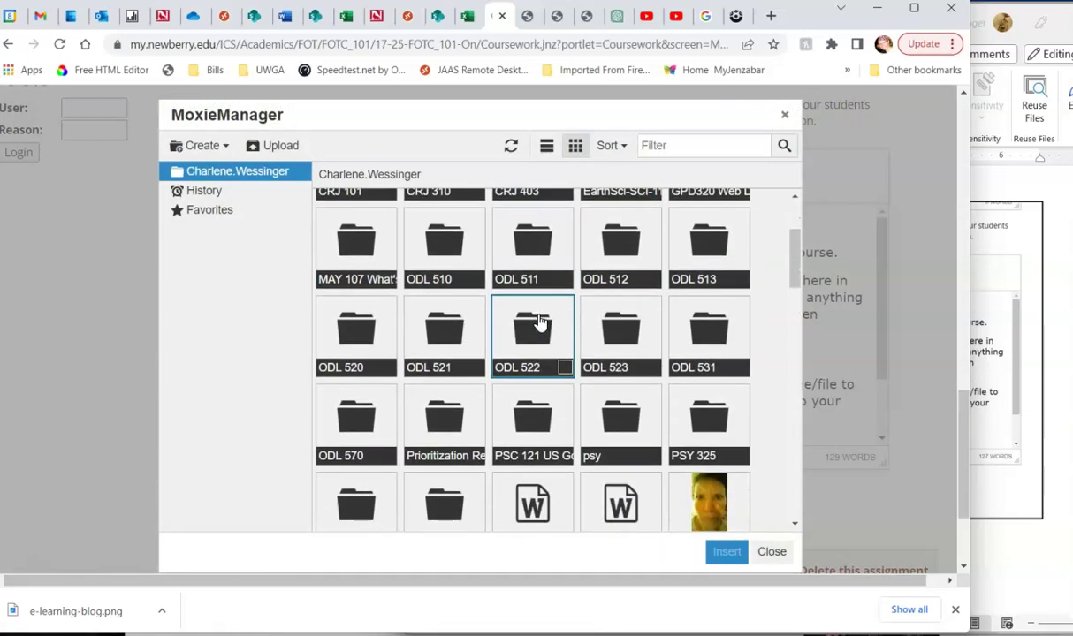
scroll(540, 324, down, 1)
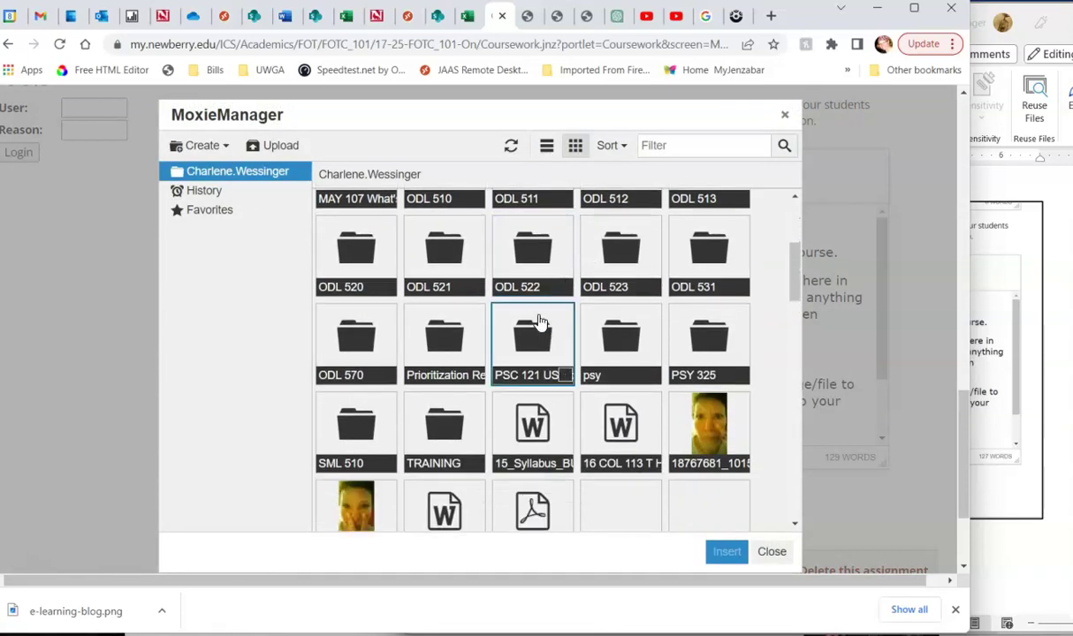
click(475, 375)
click(447, 427)
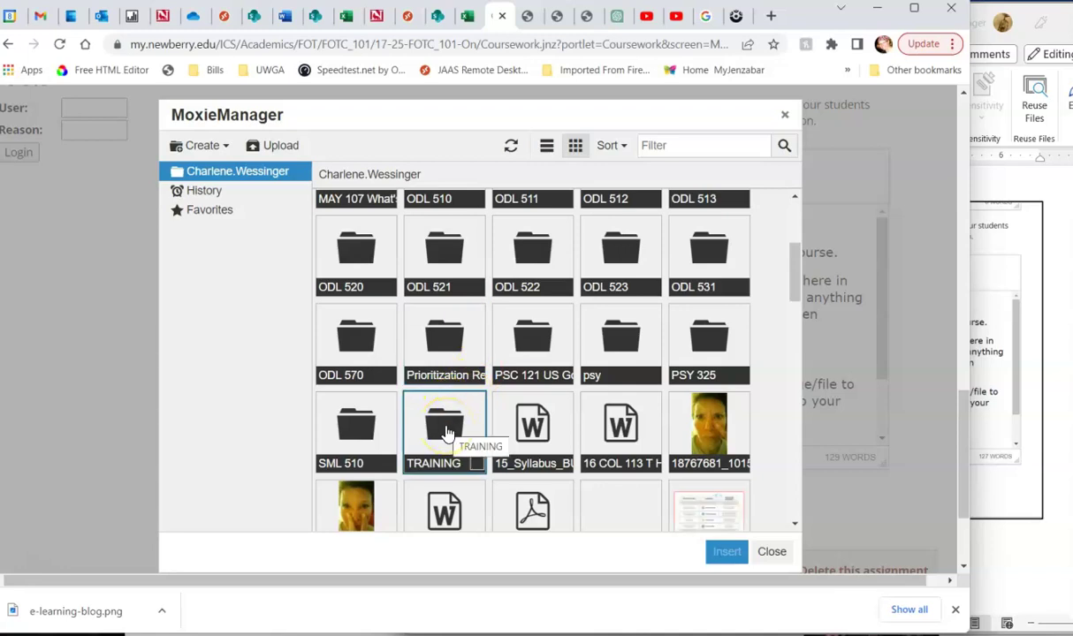
double_click(446, 432)
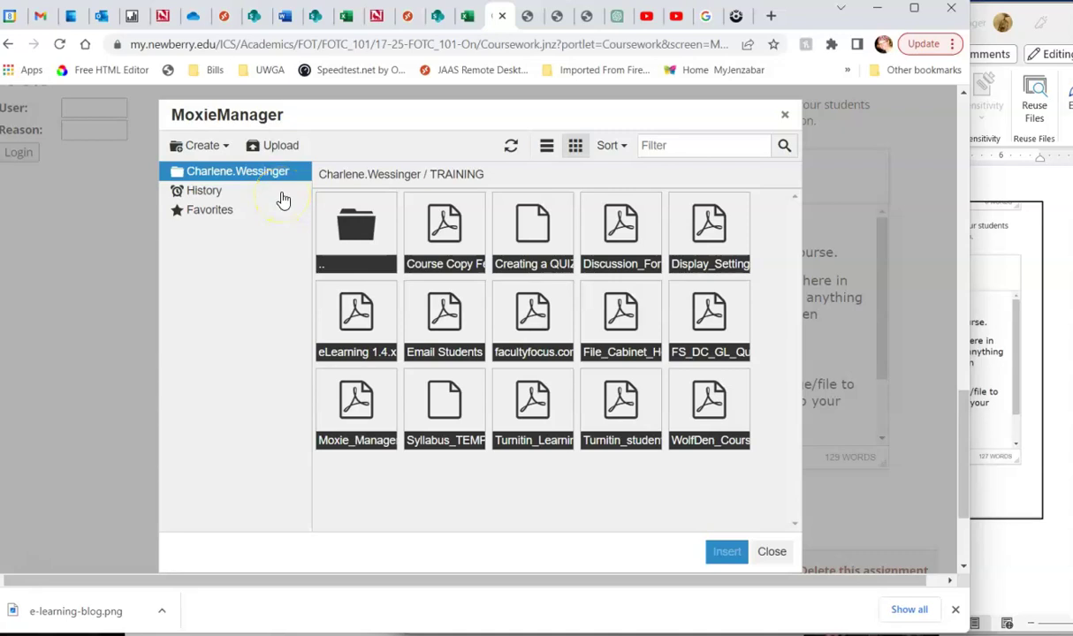
Upload e-learning-blog.png from Pictures into TRAINING and use it as the image source.
click(275, 150)
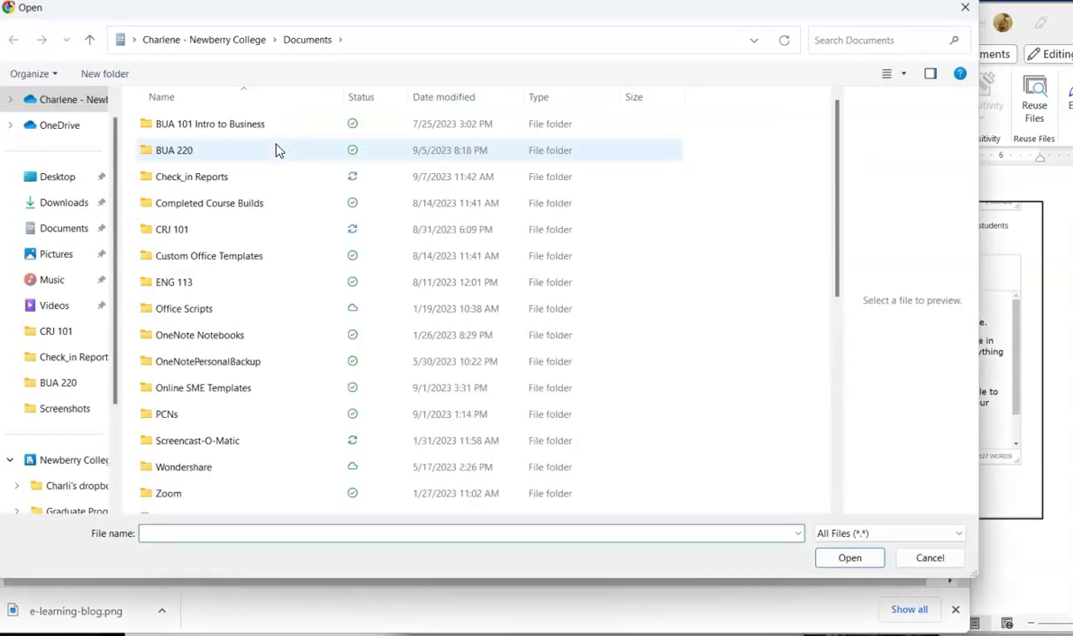
click(46, 255)
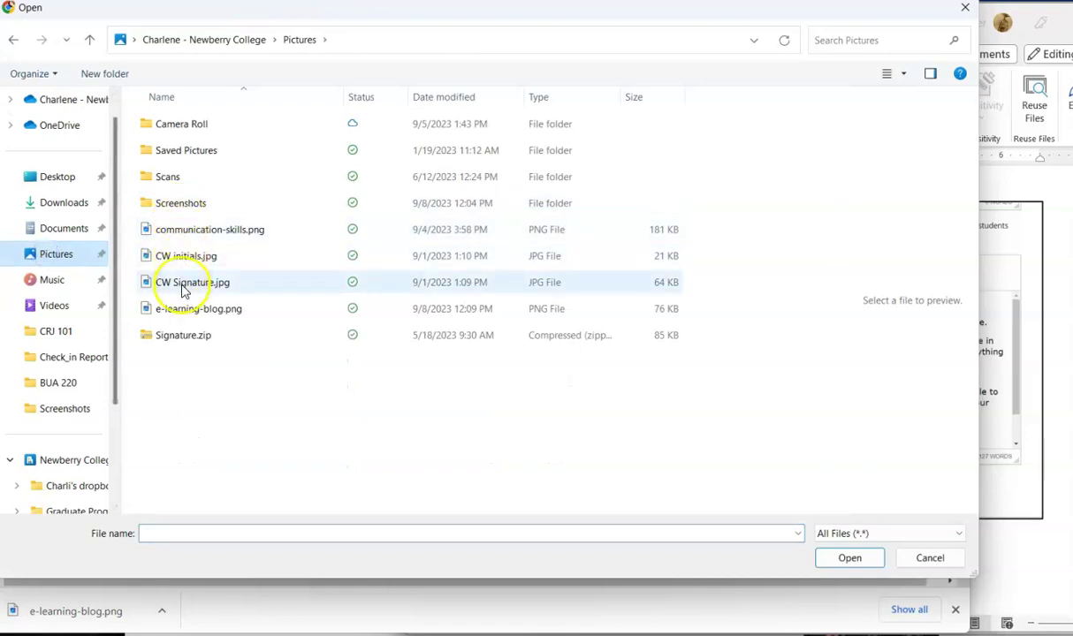
click(184, 308)
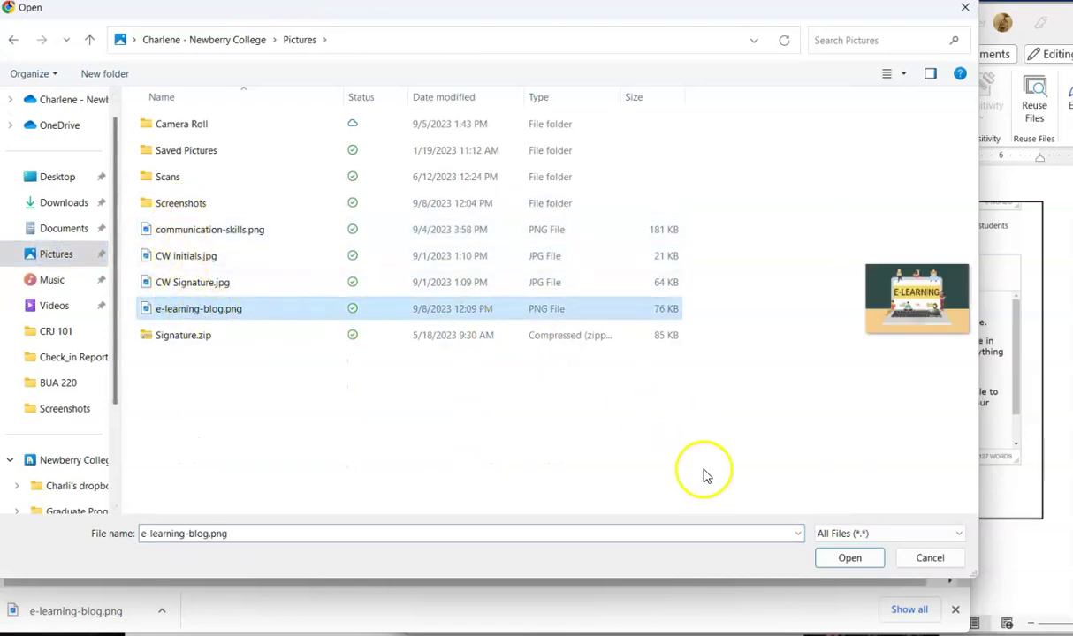
click(846, 557)
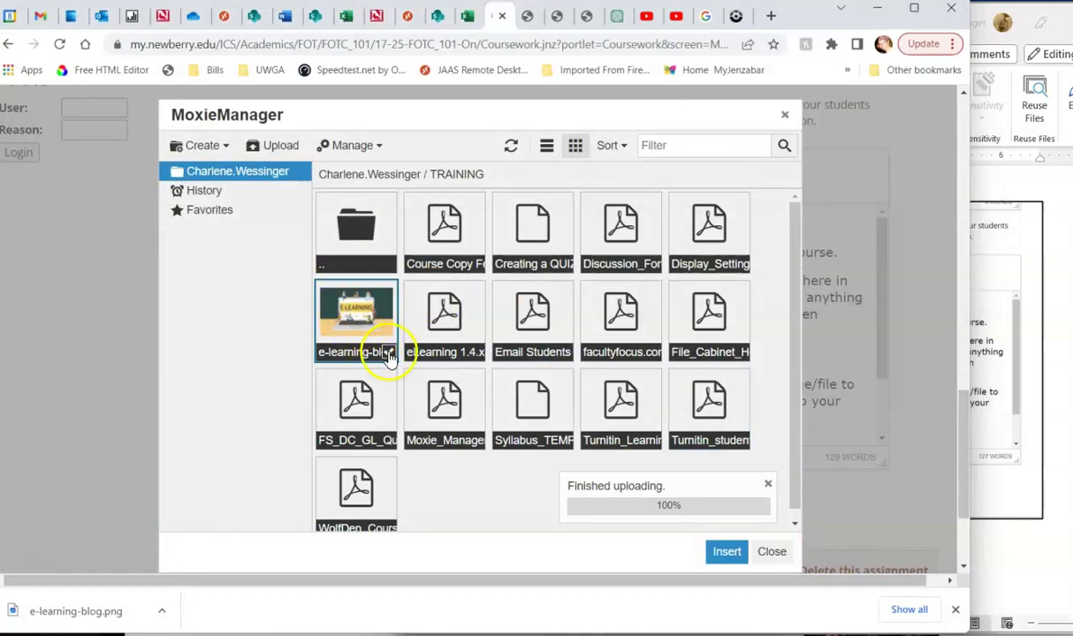
click(726, 552)
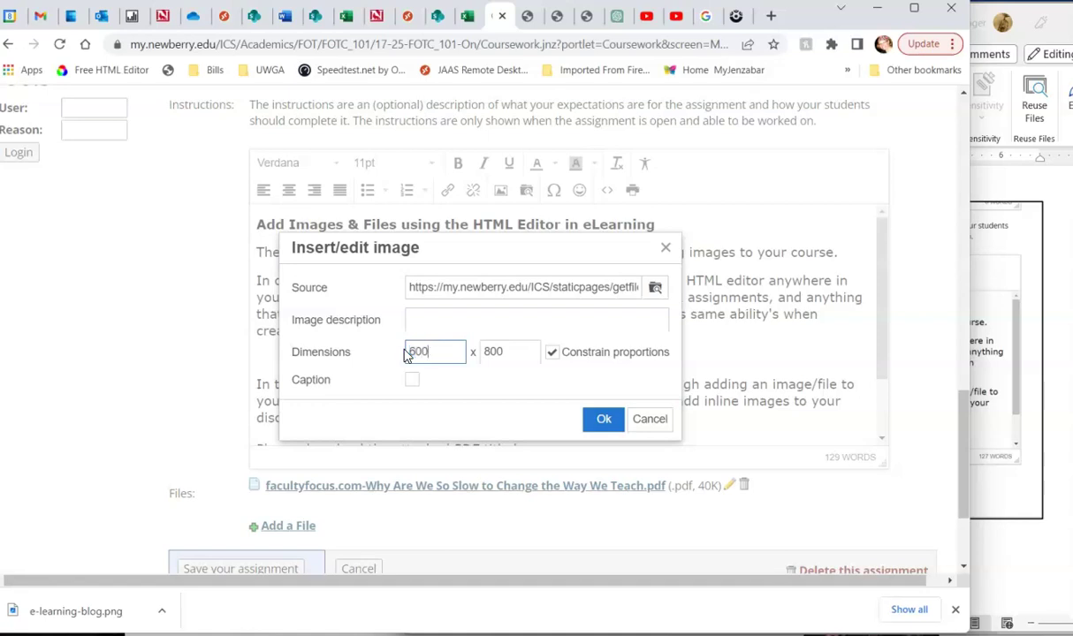
Size the image to 600 × 400 with Constrain proportions kept on.
click(515, 346)
click(551, 352)
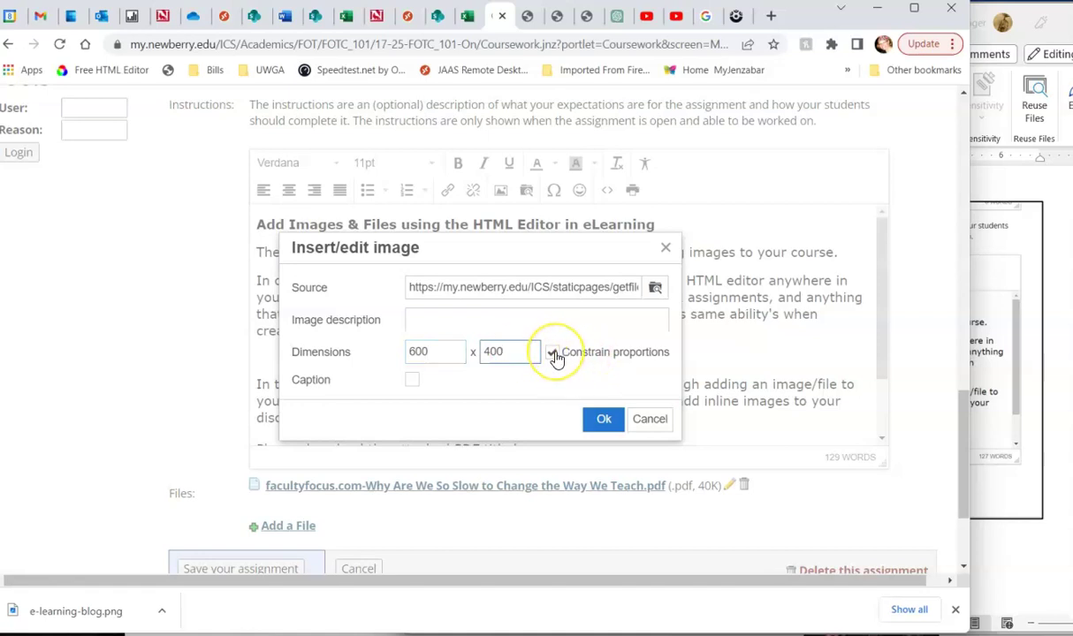
click(455, 320)
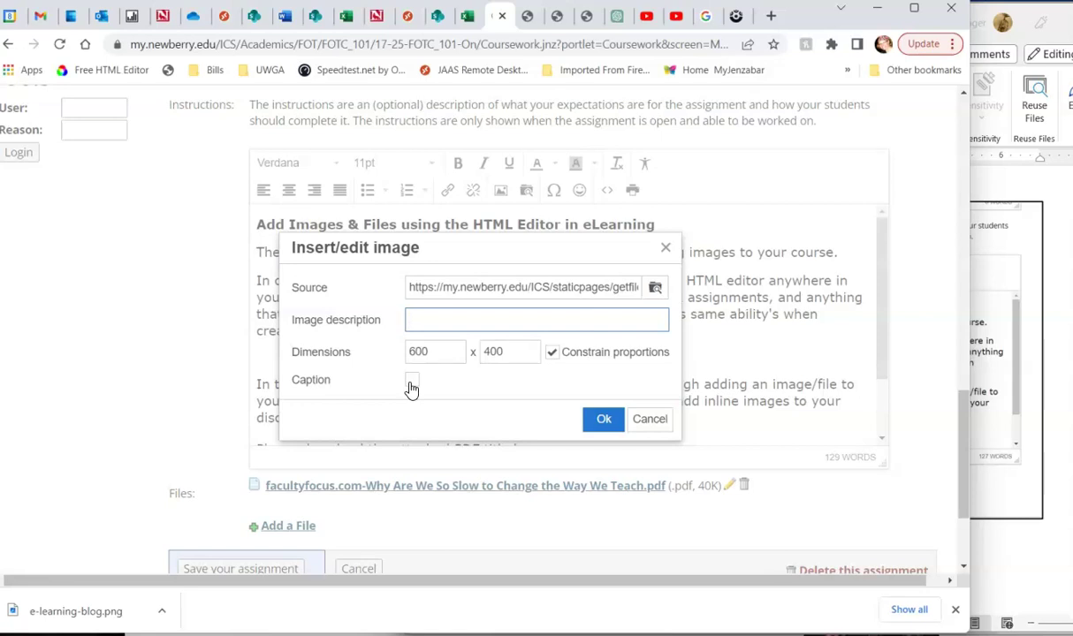
Open 'The Evolution of eLearning and Localization' from the Google Images result and select its URL.
click(707, 21)
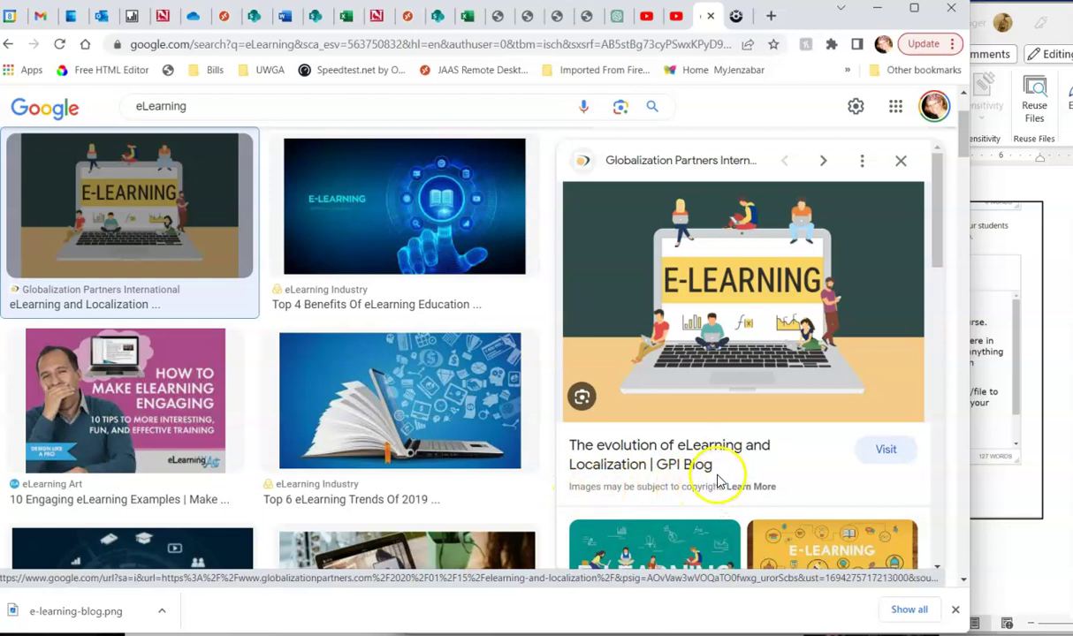
mouse_move(714, 477)
mouse_down()
mouse_move(637, 455)
mouse_move(701, 469)
mouse_up()
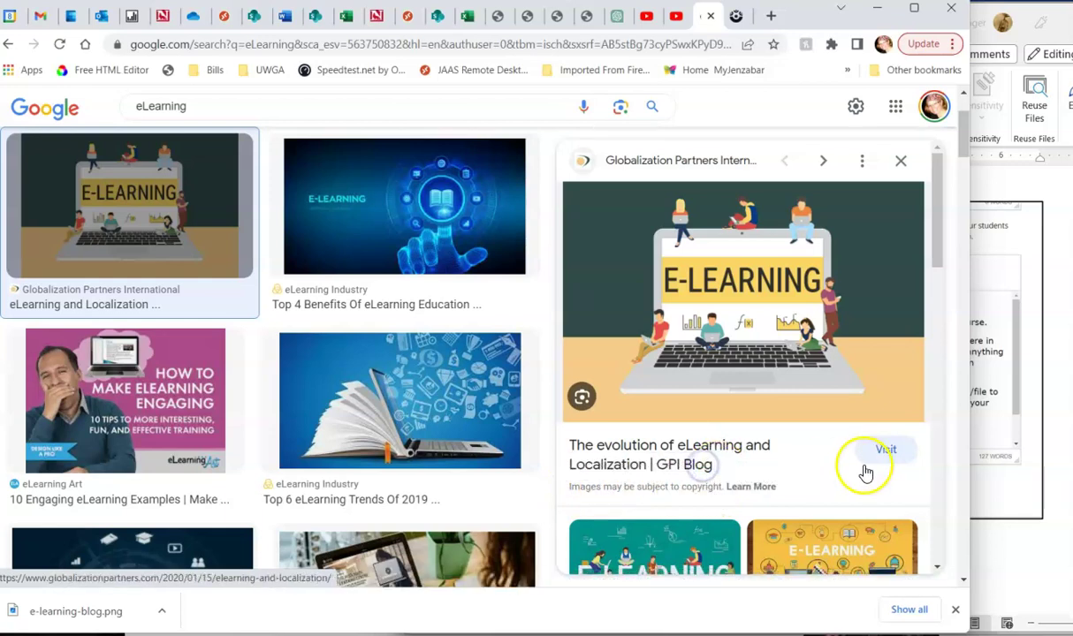
click(887, 452)
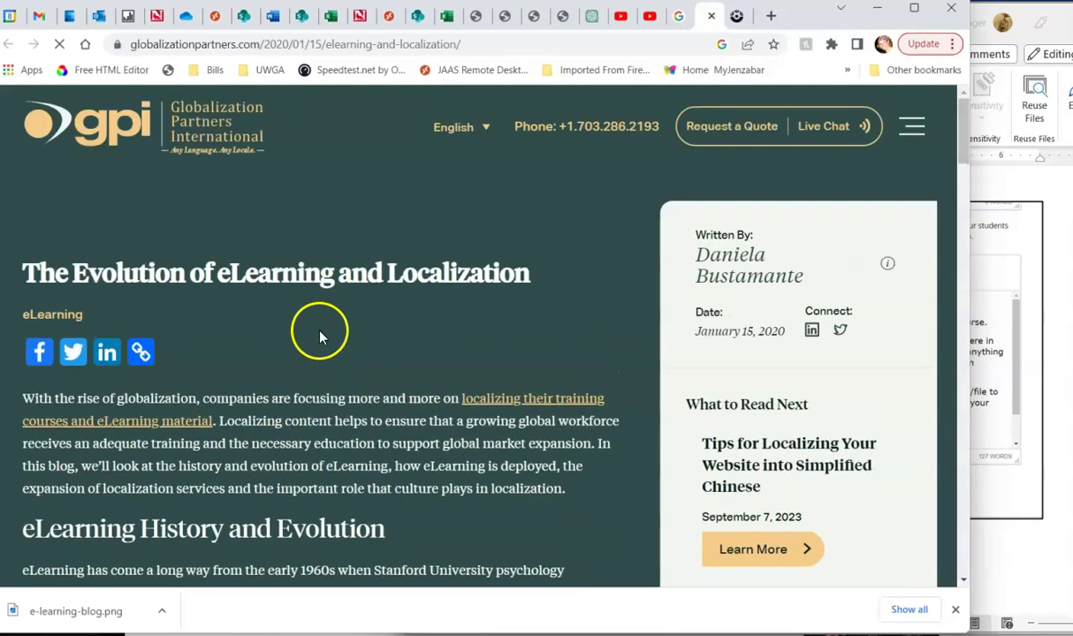
click(247, 45)
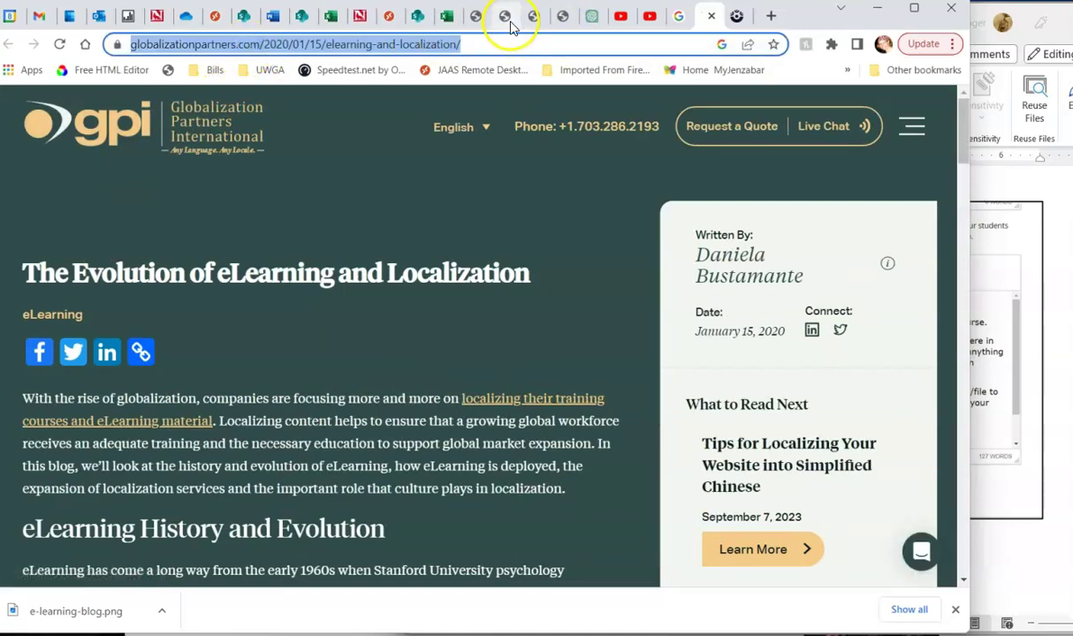
click(476, 18)
Leave the image description empty, enable Caption, and insert the e-learning-blog.png image.
click(482, 317)
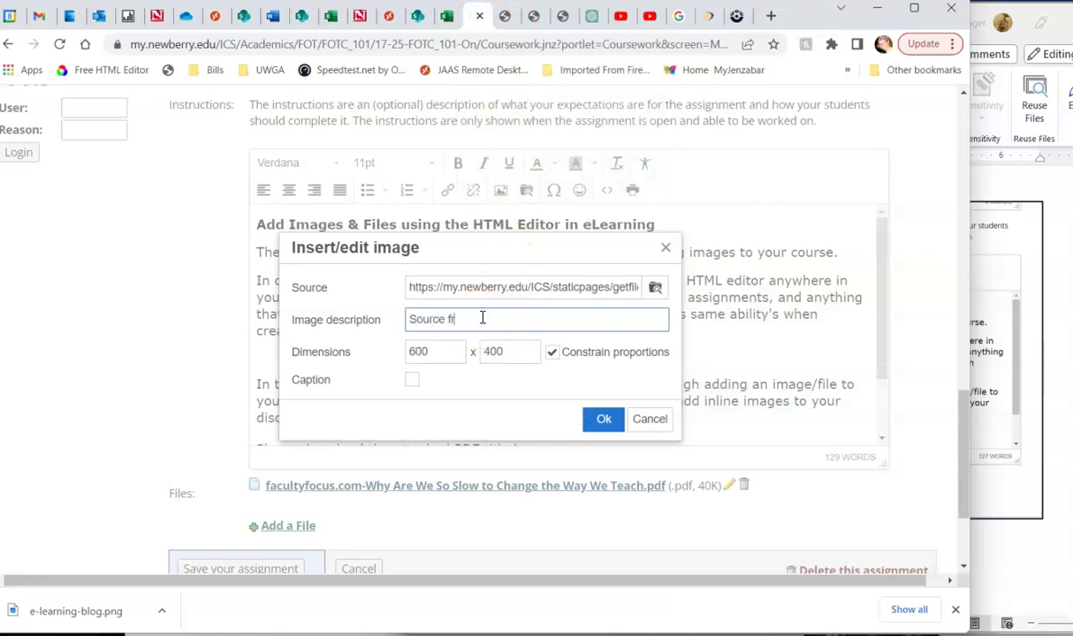
text(Source from)
key(ctrl+v)
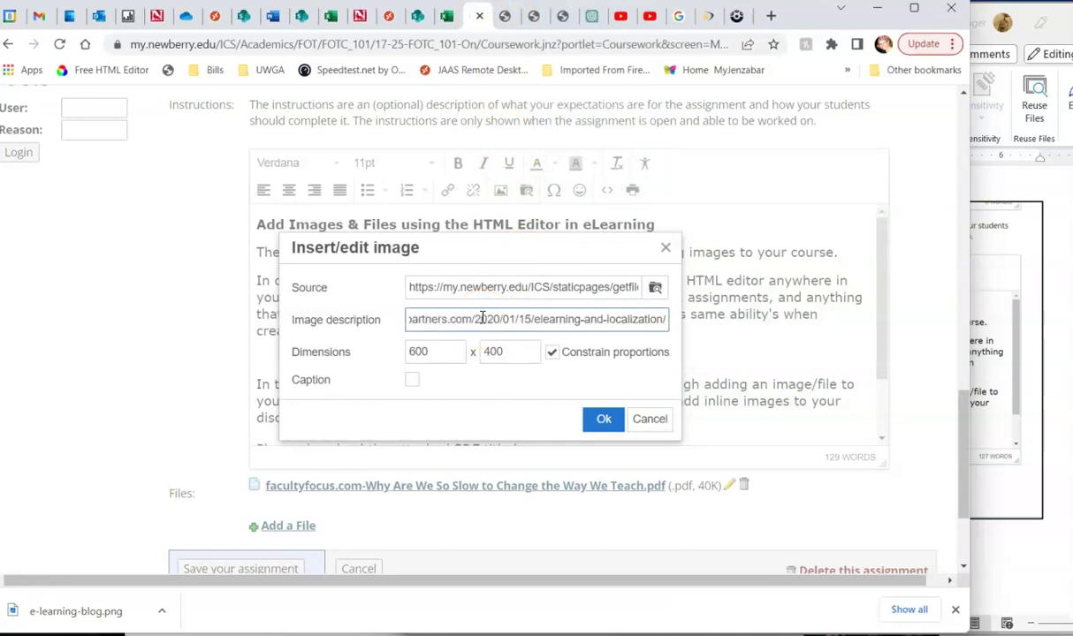
triple_click(473, 319)
key(BackSpace)
click(413, 382)
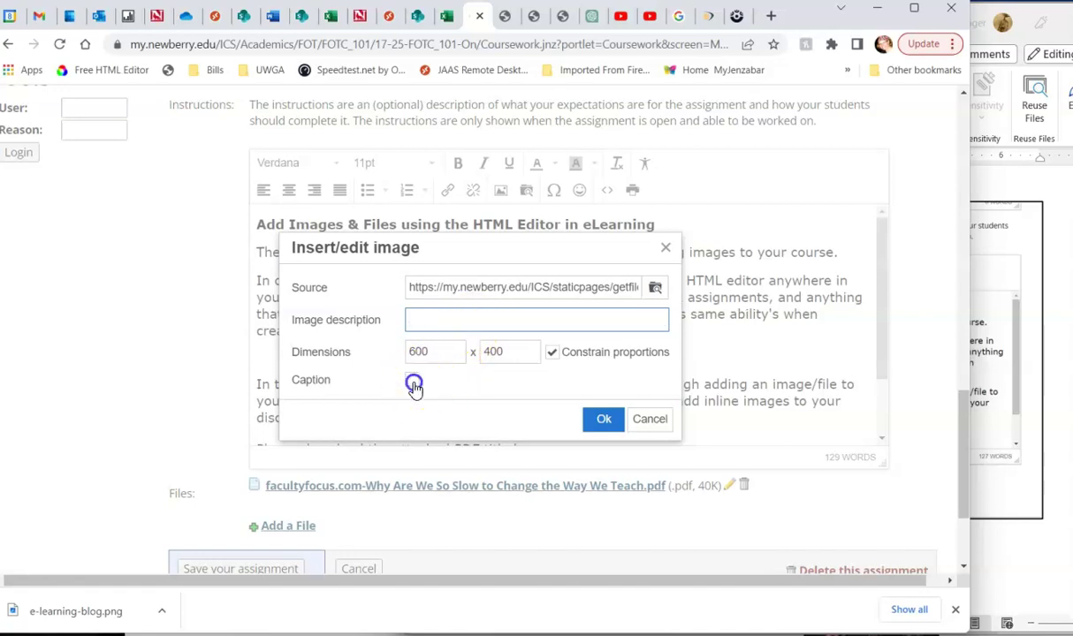
click(591, 428)
scroll(533, 359, down, 5)
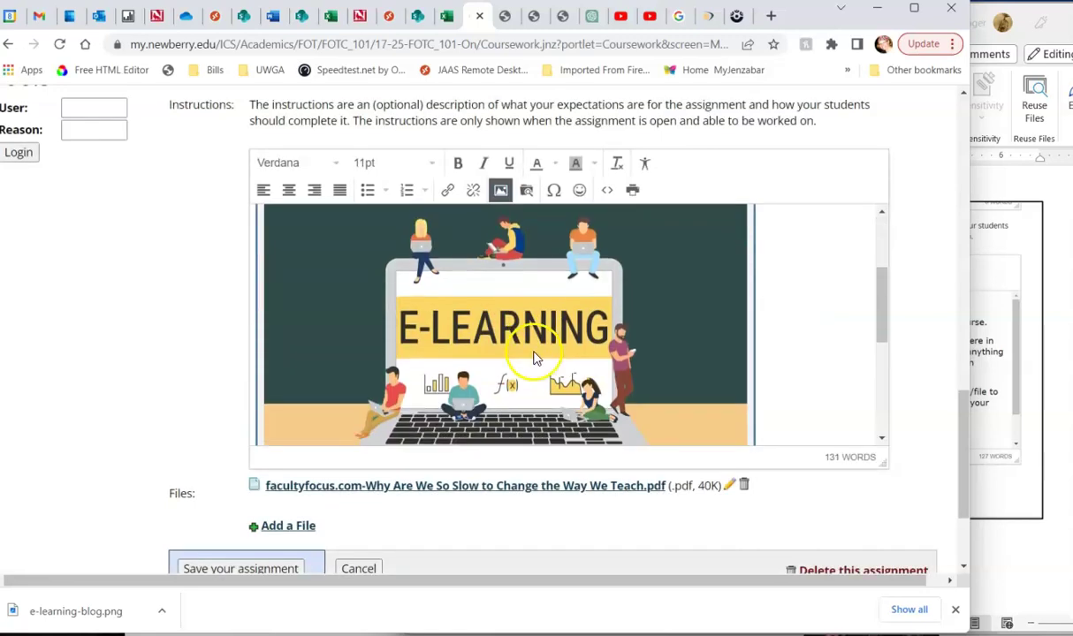
Replace the placeholder caption with the pasted 'Source from' link line and set it to 10pt.
double_click(506, 371)
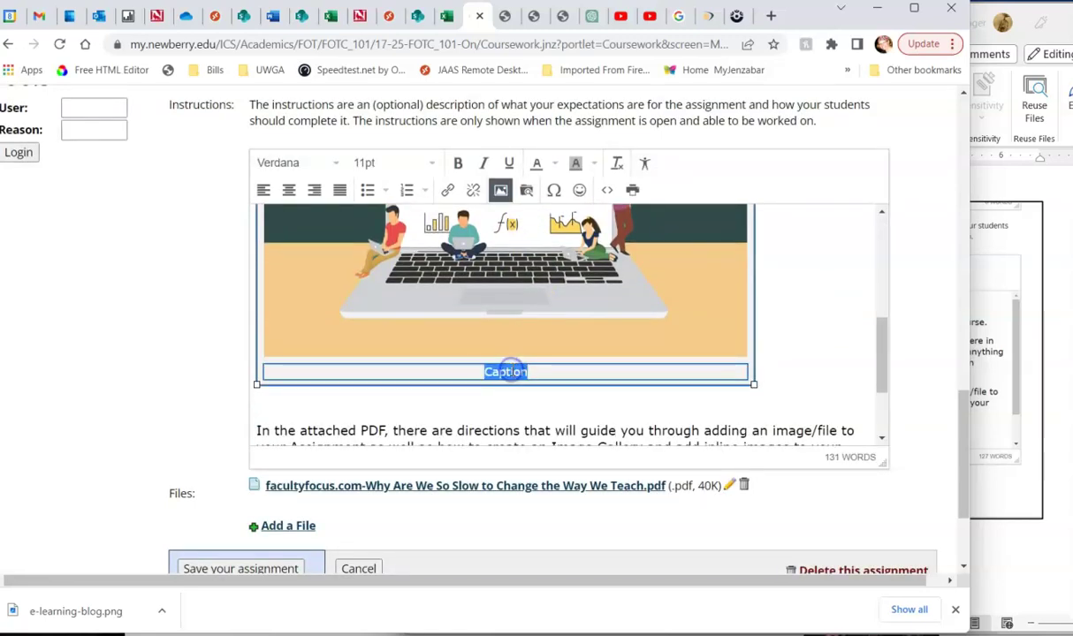
text(Source from: https://www.globalizationpartners.com/2020/01/15/elearning-and-localization/)
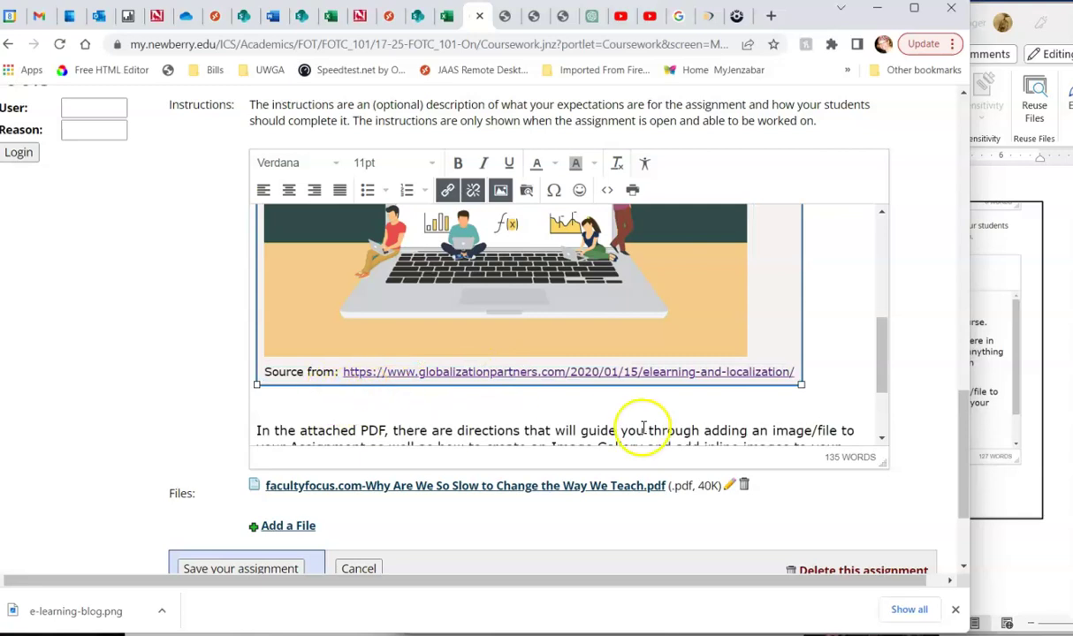
triple_click(499, 369)
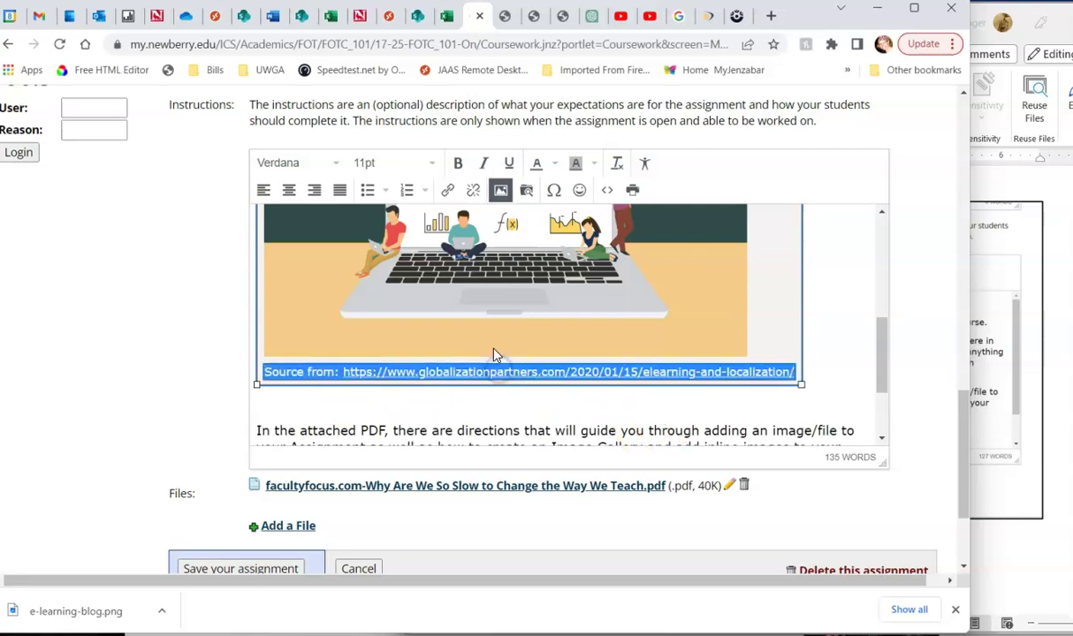
click(389, 165)
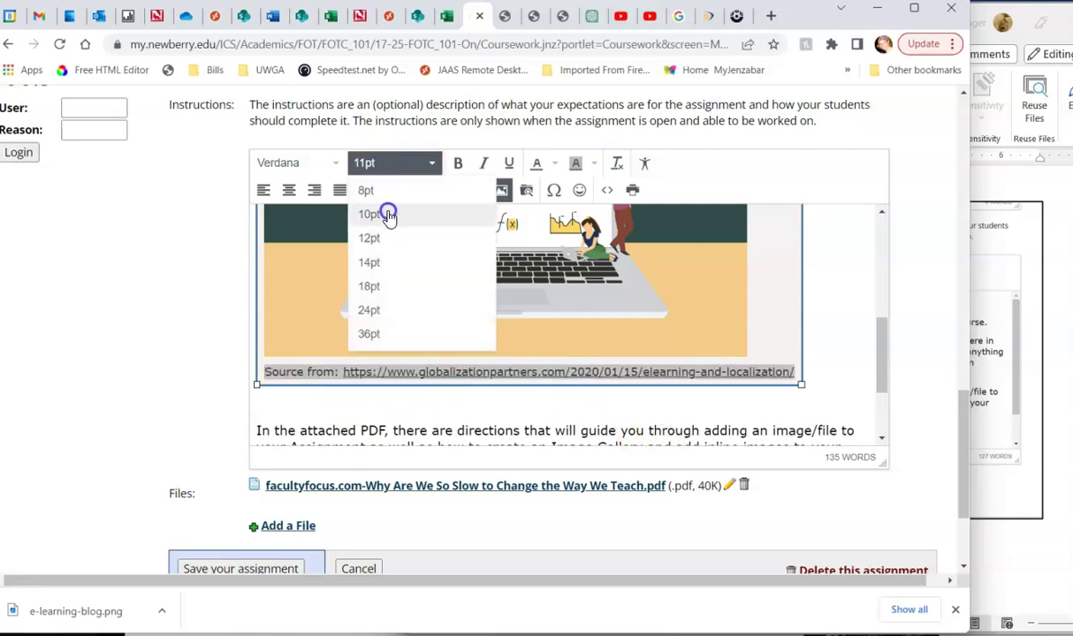
click(389, 217)
click(380, 405)
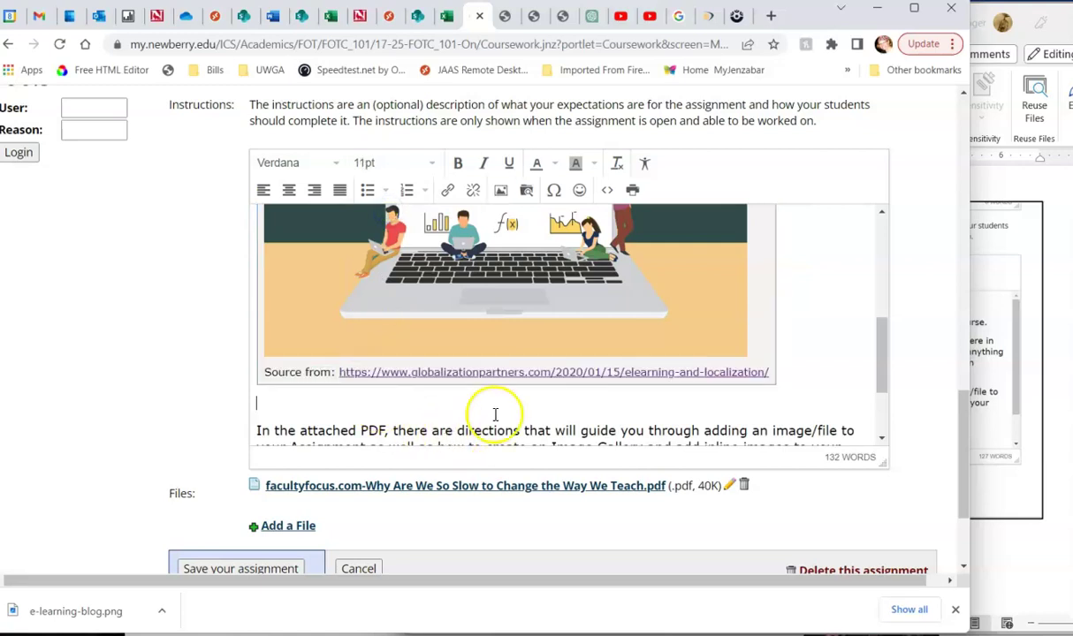
triple_click(565, 372)
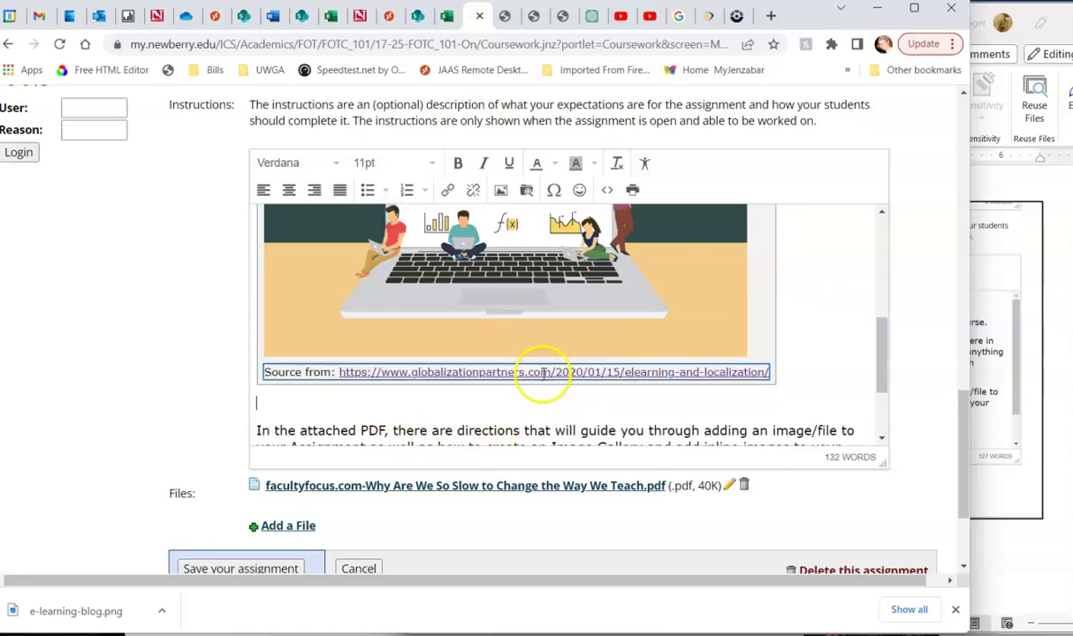
click(412, 372)
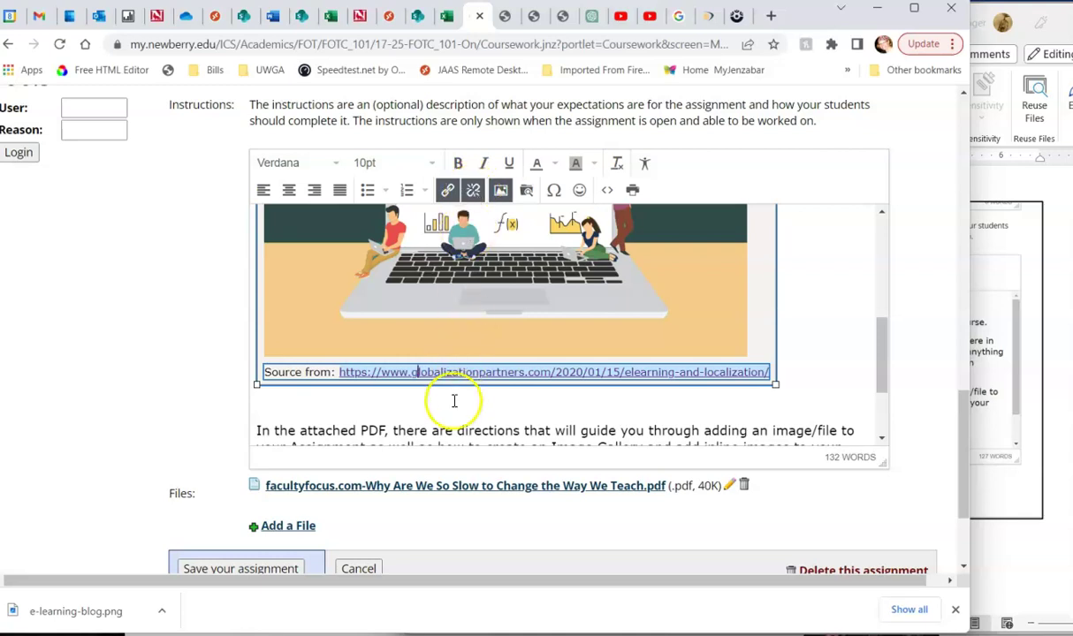
click(504, 408)
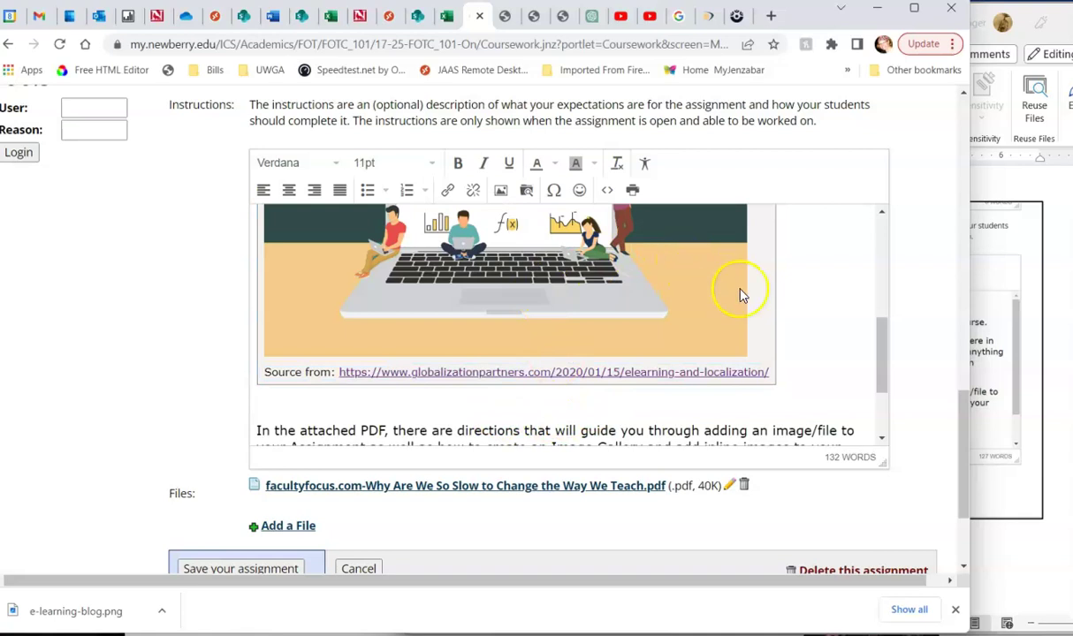
Align the E-LEARNING image right so text wraps on its left.
scroll(741, 296, up, 5)
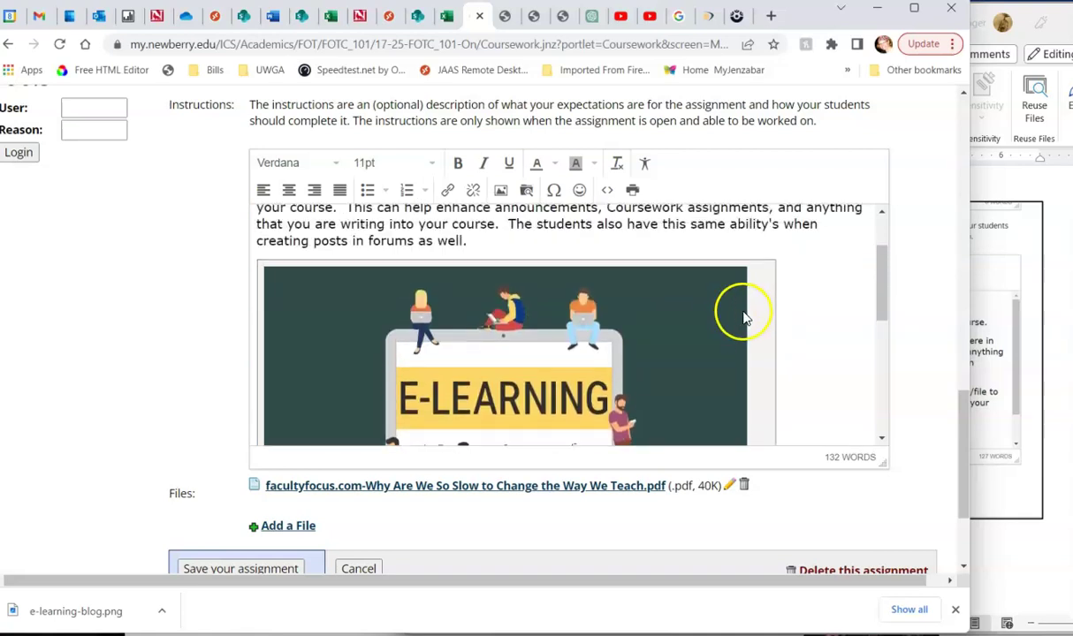
click(706, 320)
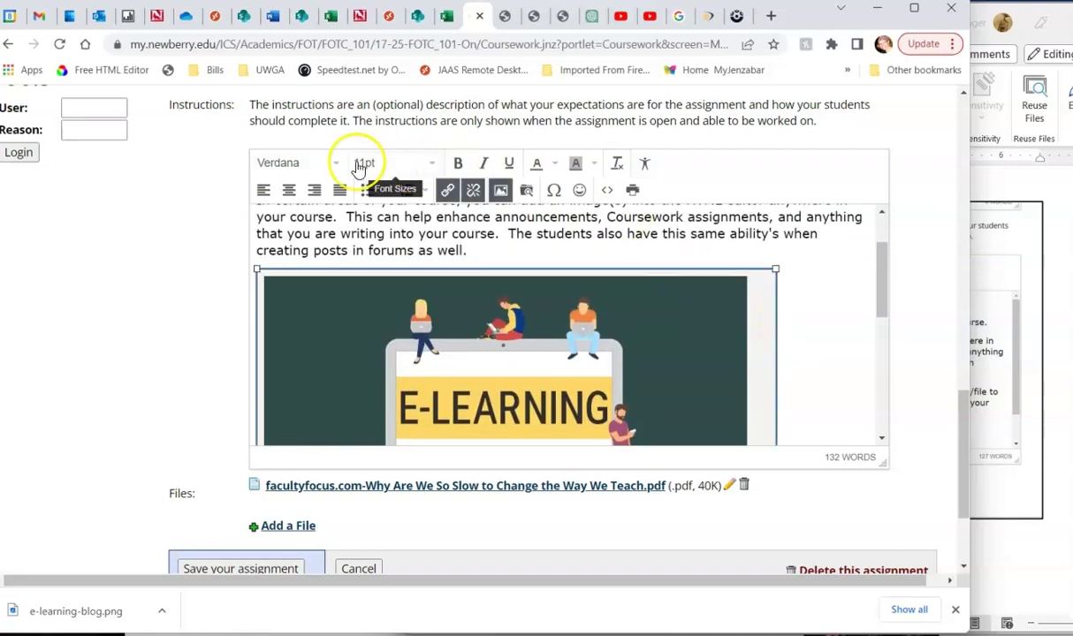
click(289, 192)
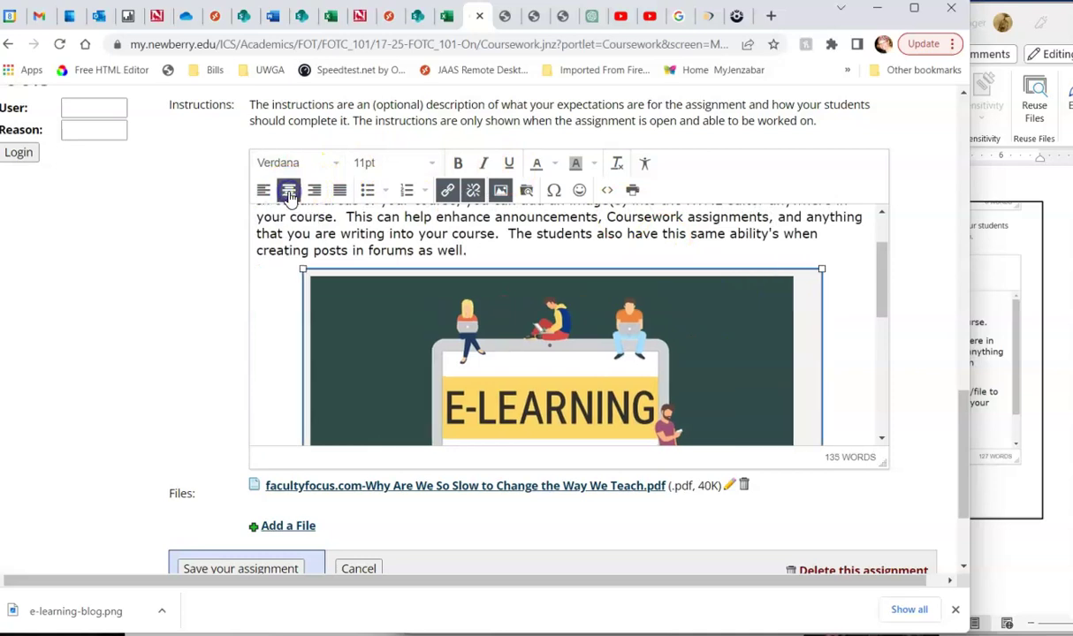
click(315, 192)
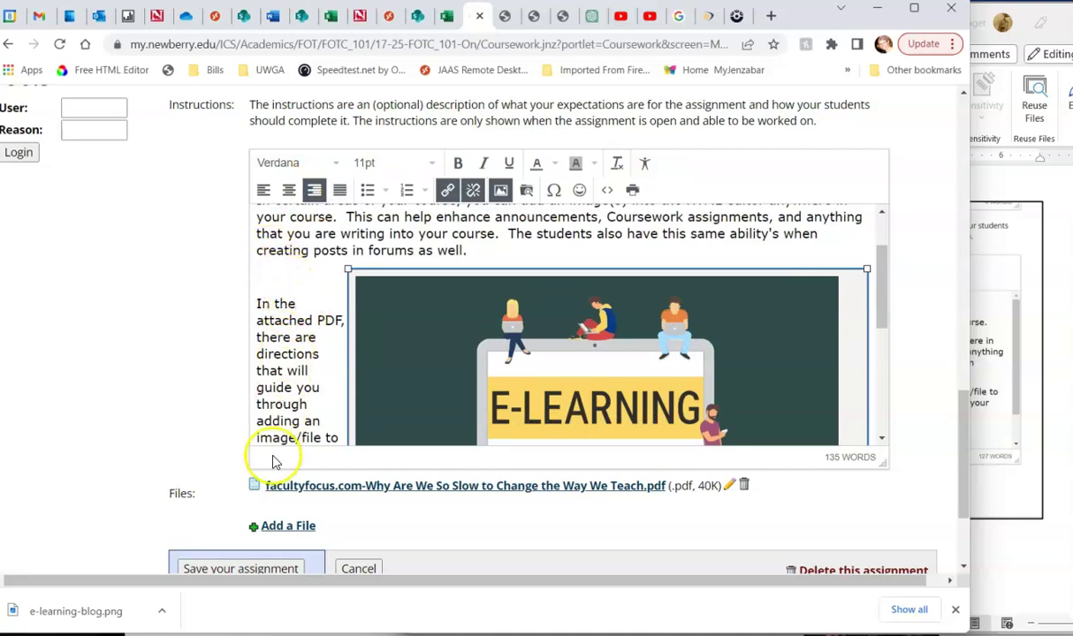
Save the assignment and switch the course to View as: Students.
click(251, 572)
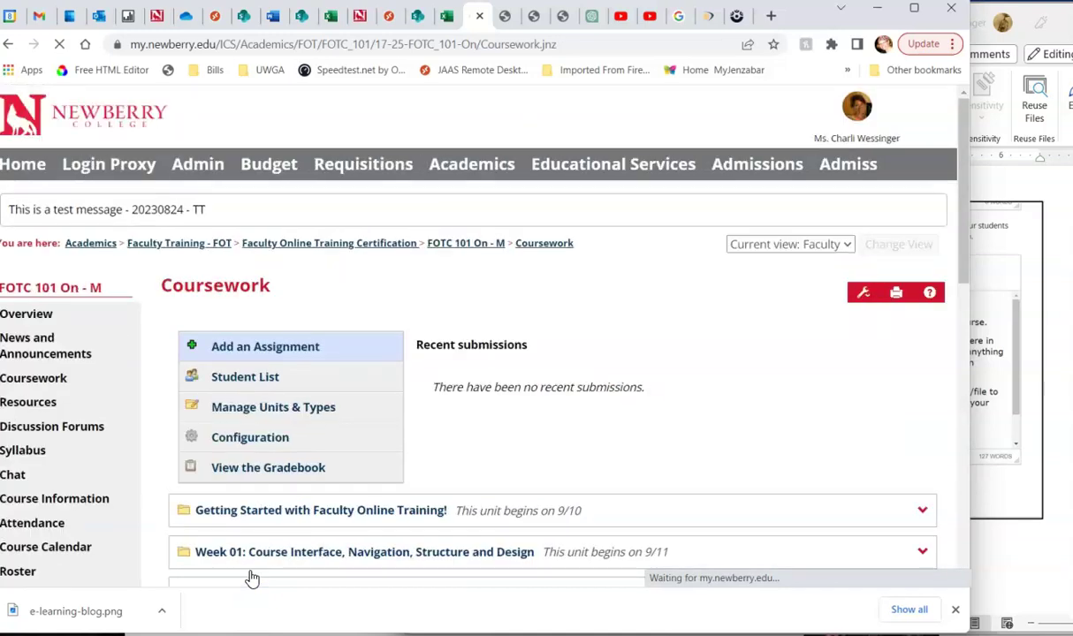
click(746, 243)
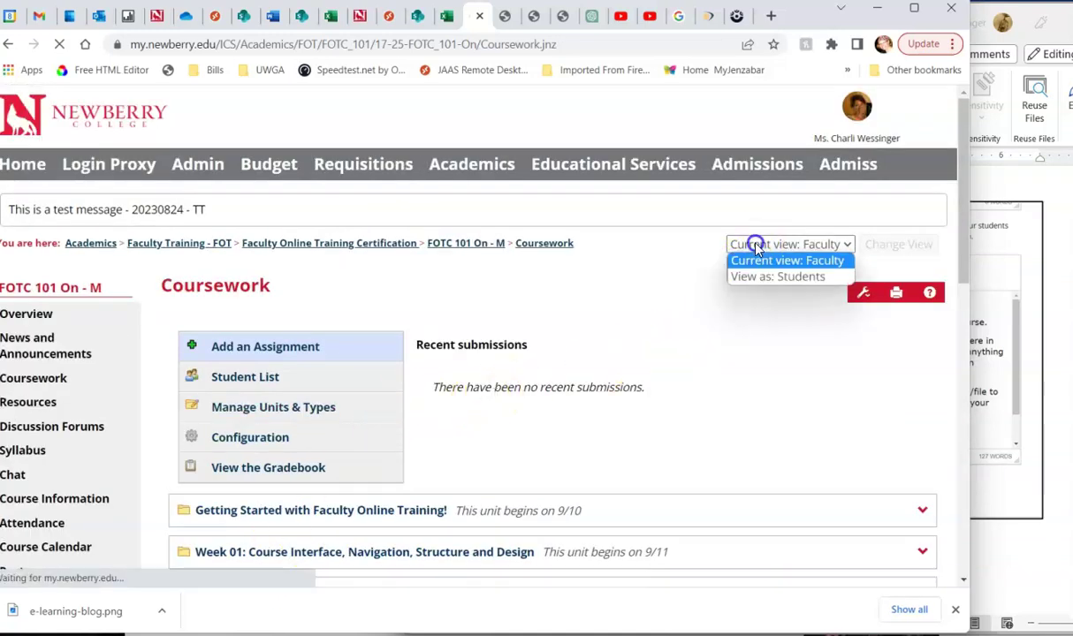
click(758, 276)
click(898, 245)
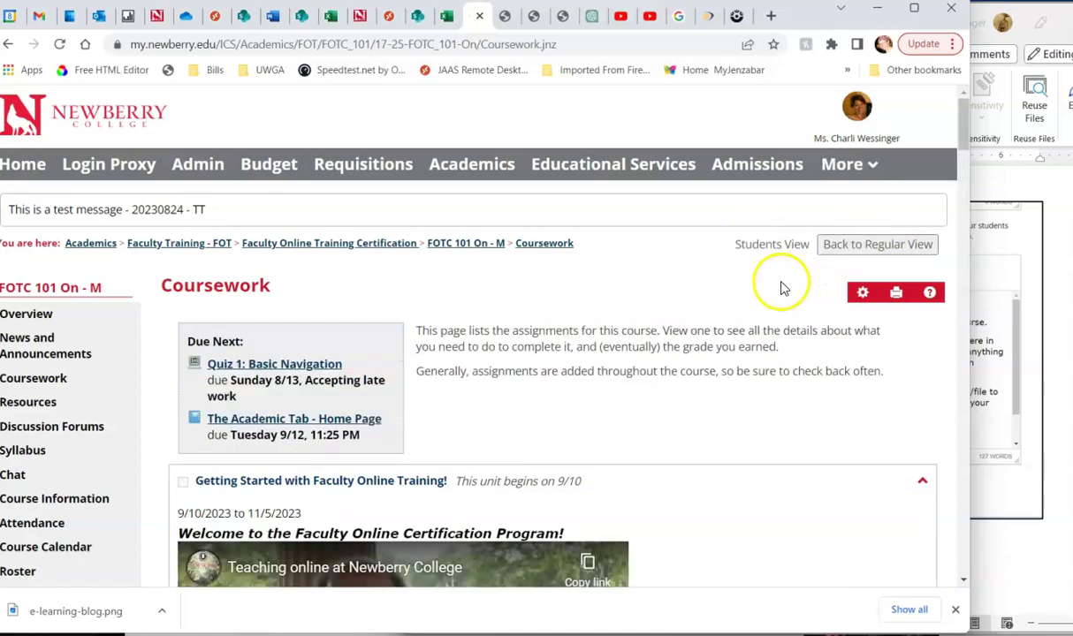
Open Week 04's 'Add Images using the HTML Editor in eLearning', follow its Source link, then return.
scroll(791, 278, down, 4)
scroll(793, 265, down, 12)
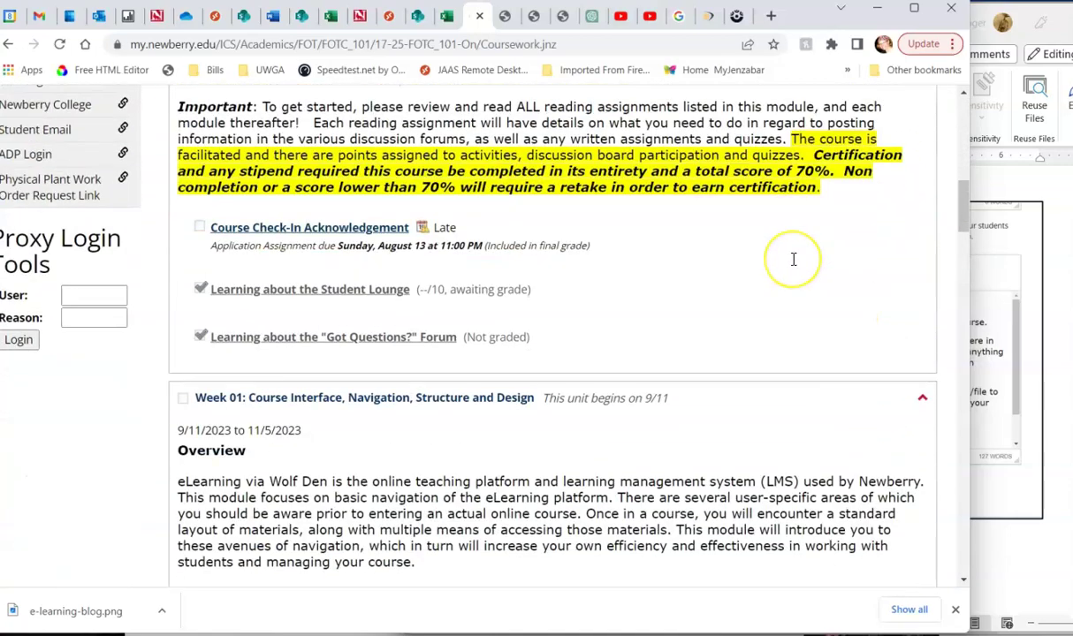
scroll(792, 265, down, 15)
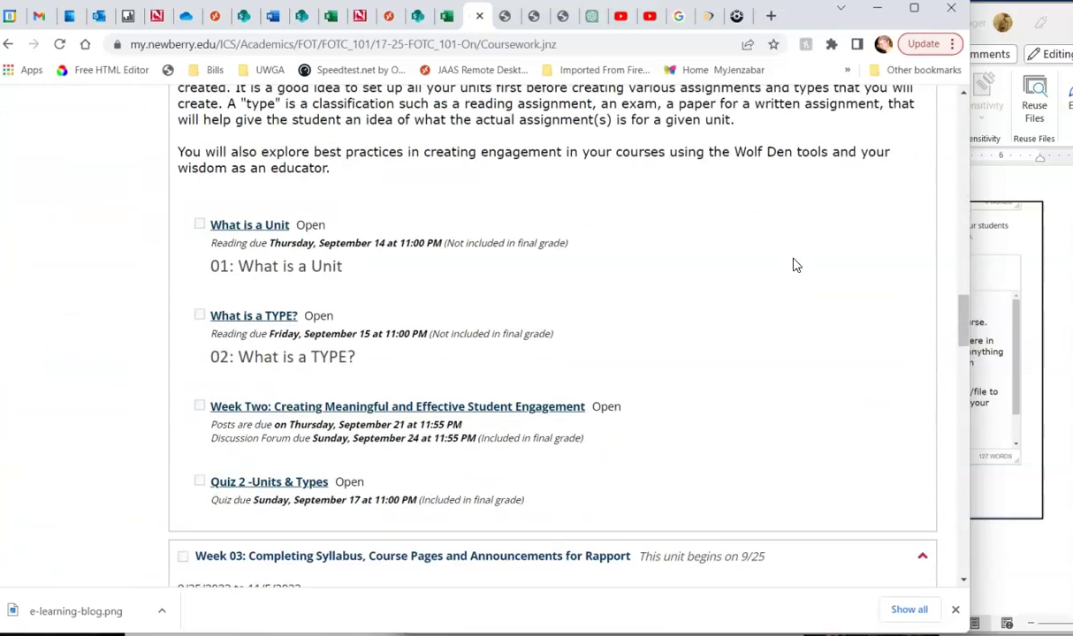
scroll(792, 265, down, 10)
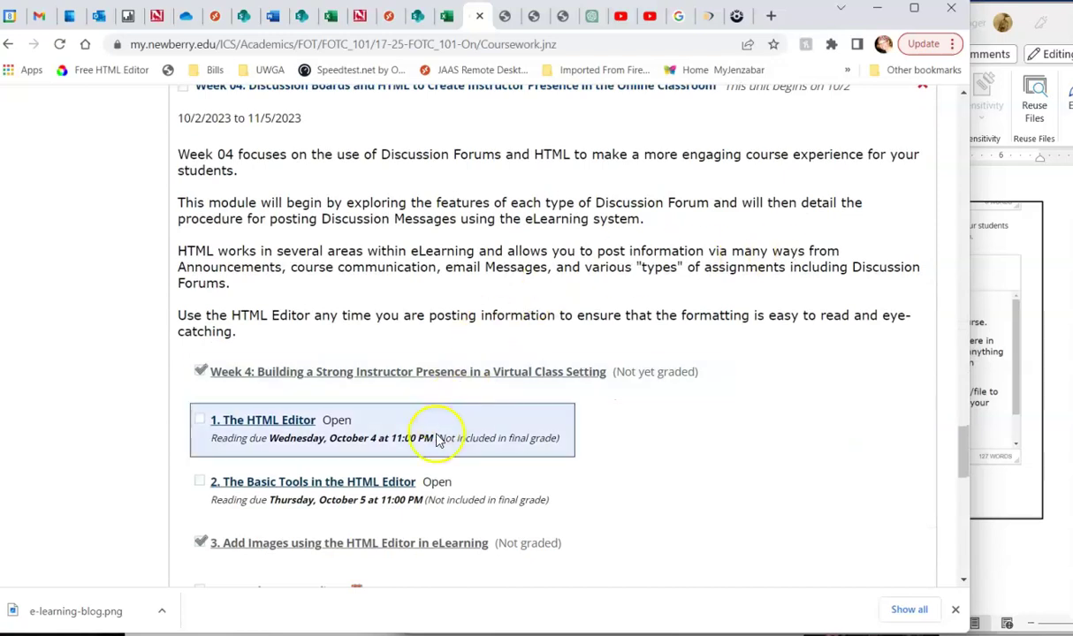
scroll(522, 415, down, 1)
click(458, 464)
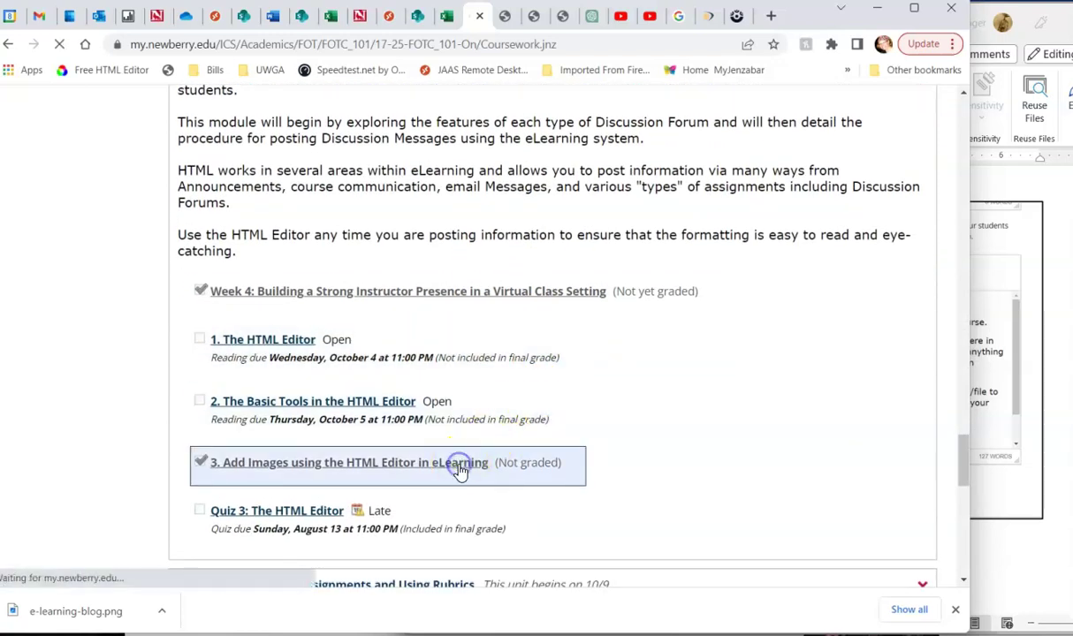
scroll(675, 319, down, 6)
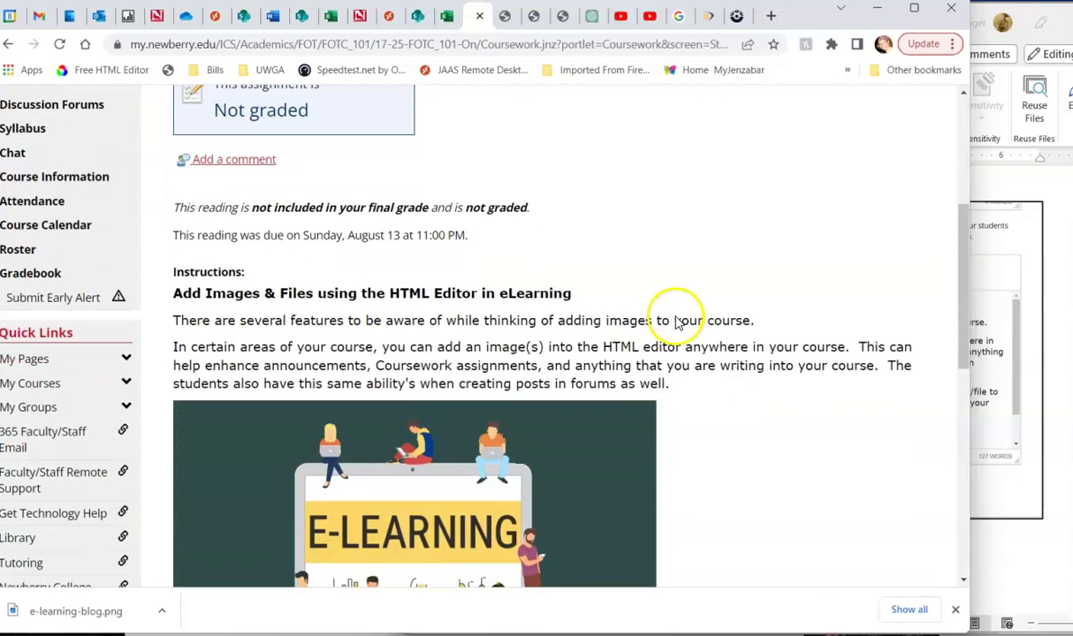
scroll(751, 300, down, 2)
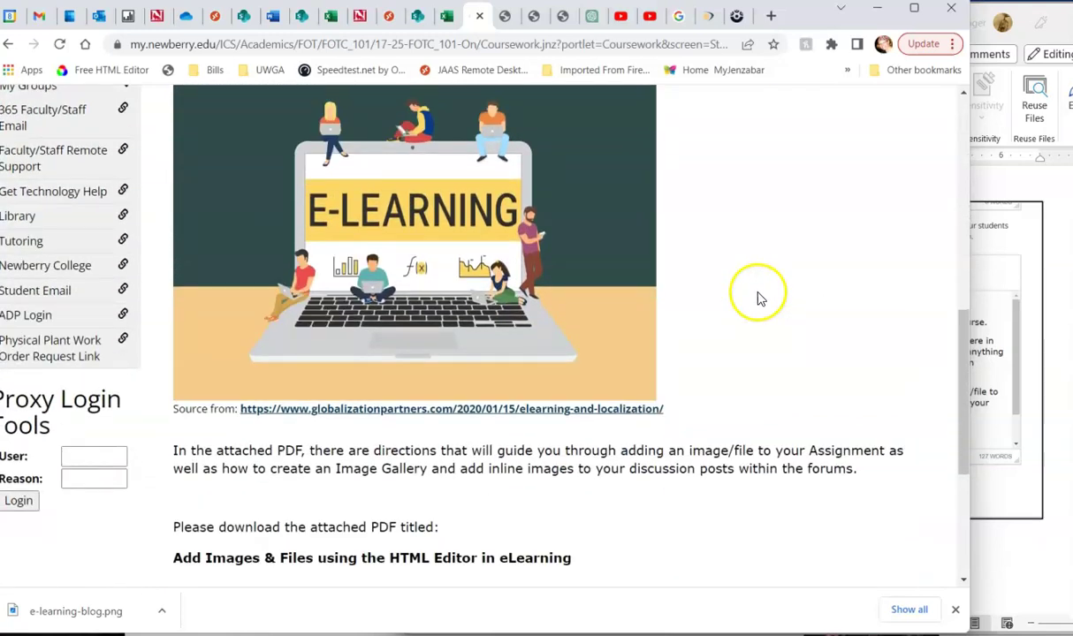
scroll(758, 297, up, 3)
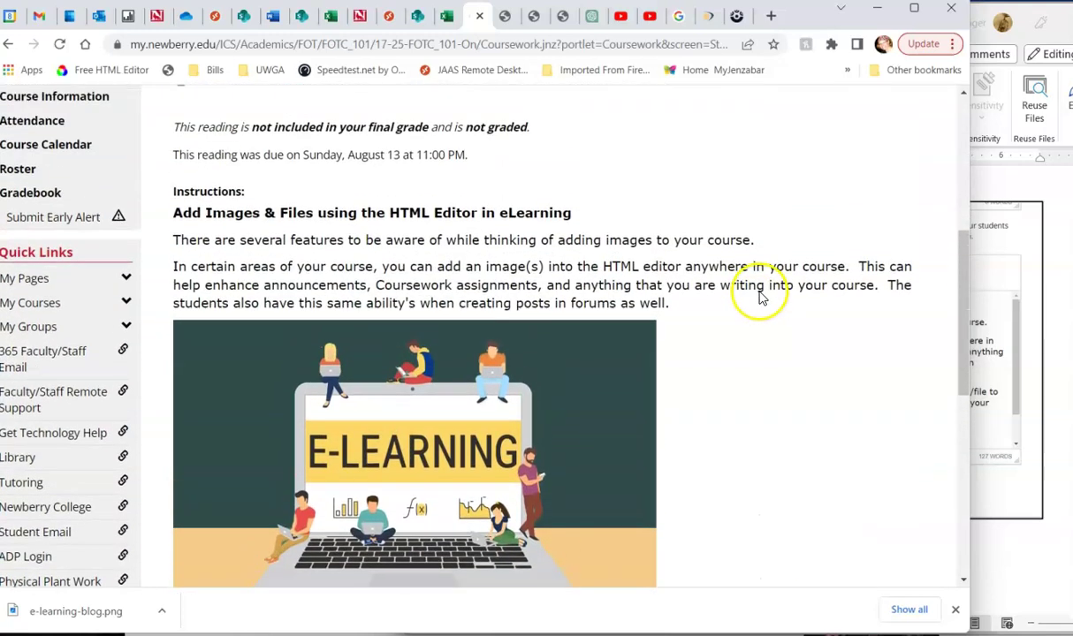
scroll(760, 295, down, 3)
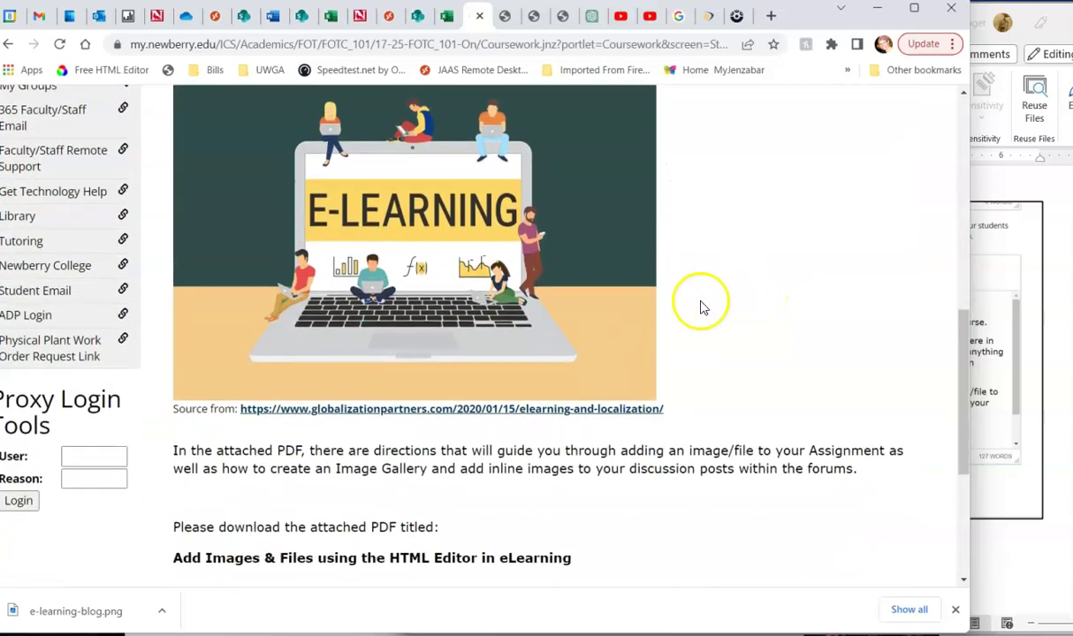
click(478, 415)
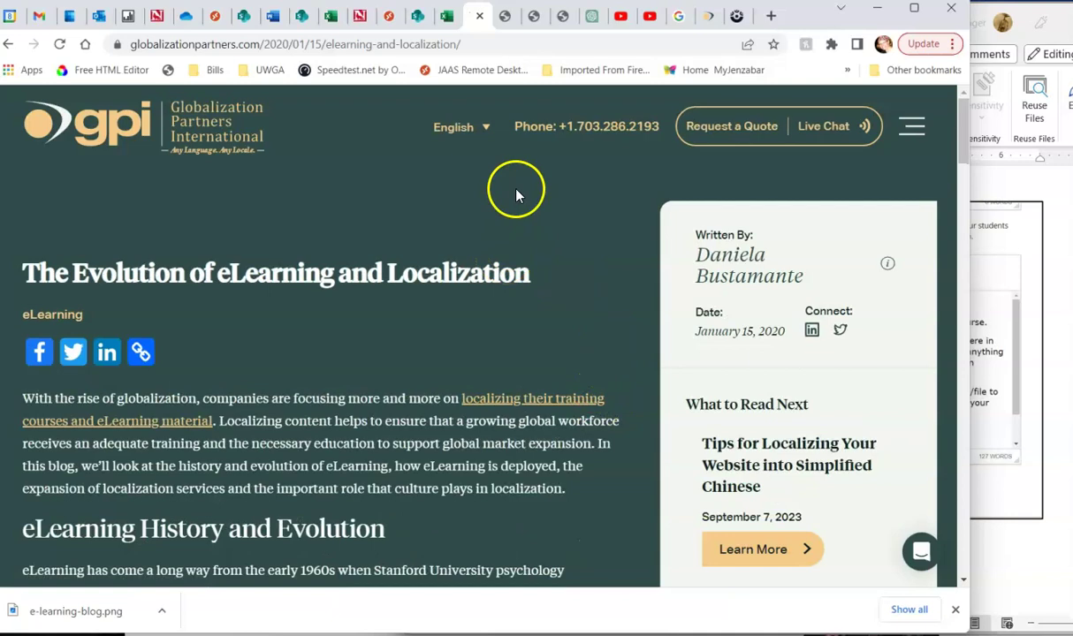
click(12, 49)
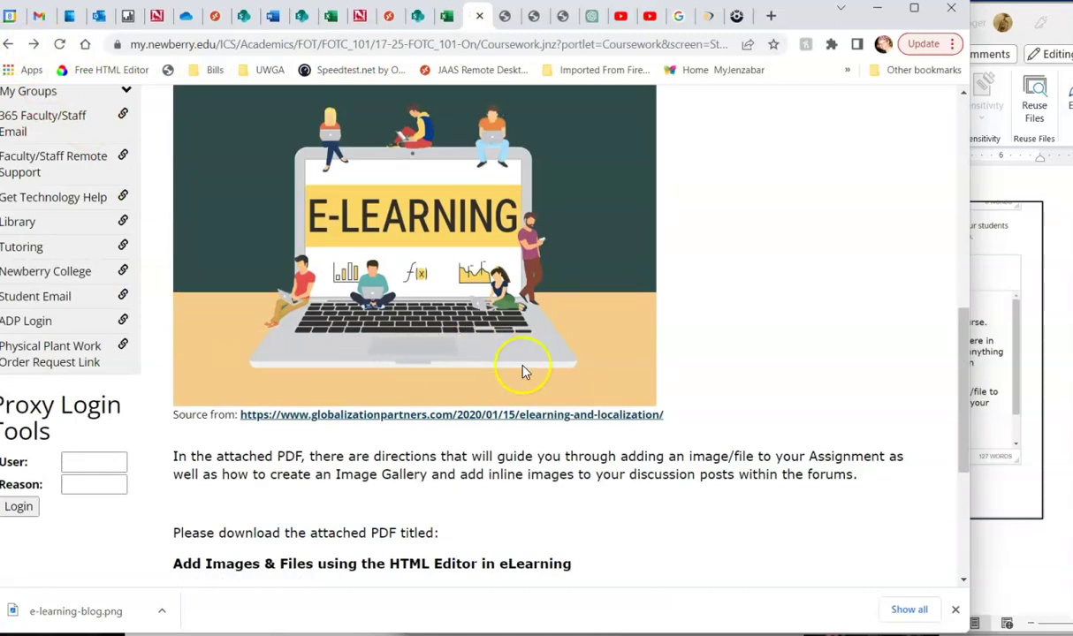
scroll(685, 394, down, 2)
scroll(697, 358, up, 8)
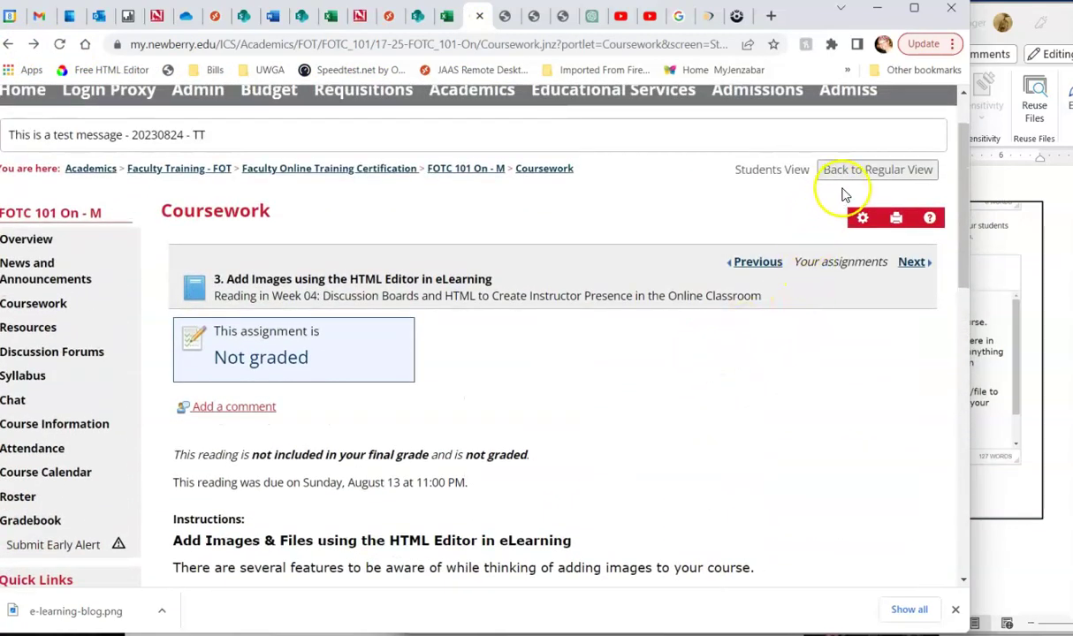
Leave student view and reopen the Week 04 'Add Images' assignment with Instructions & Files expanded.
click(853, 176)
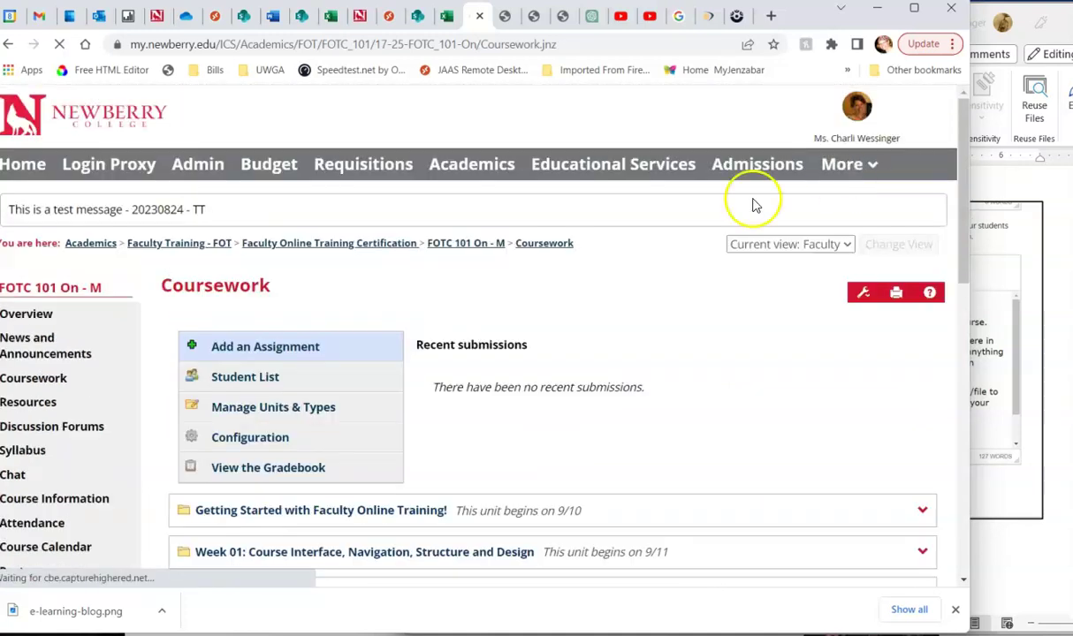
scroll(591, 311, down, 4)
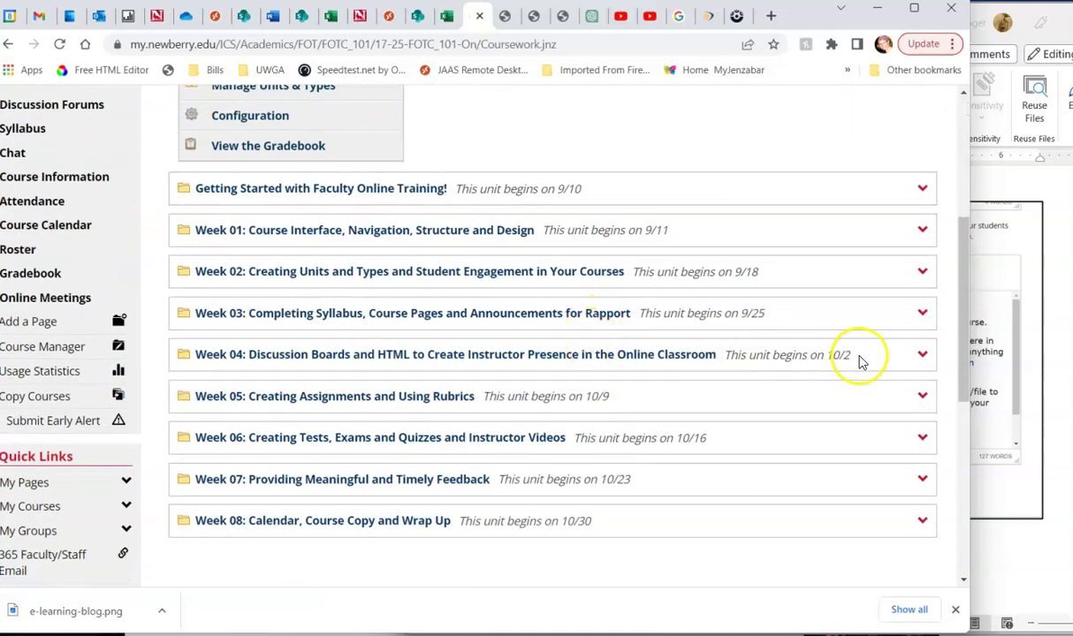
click(922, 354)
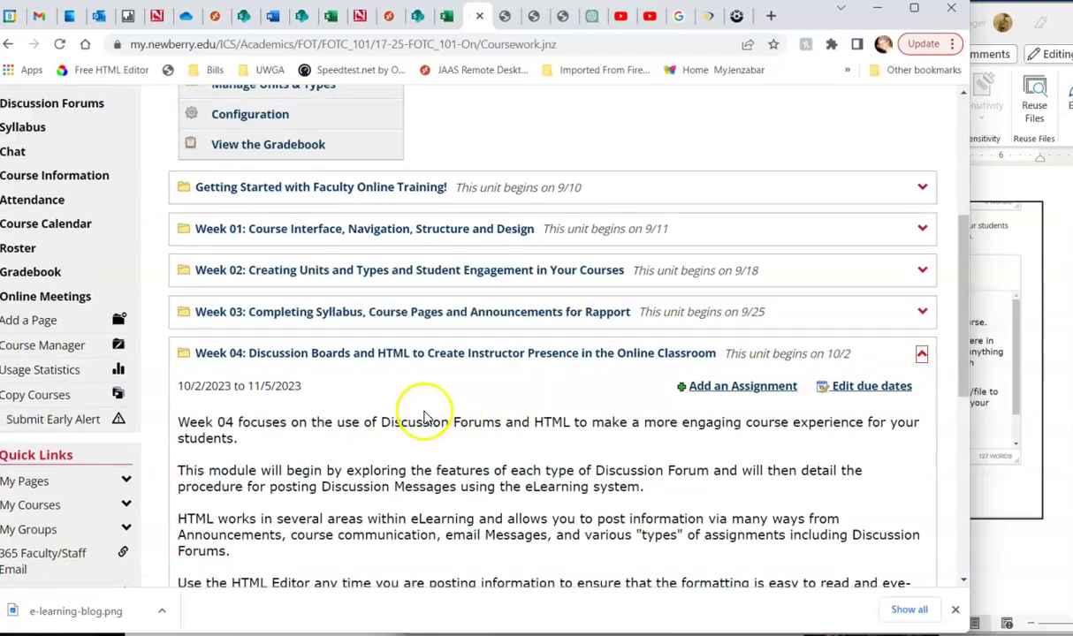
scroll(431, 411, down, 3)
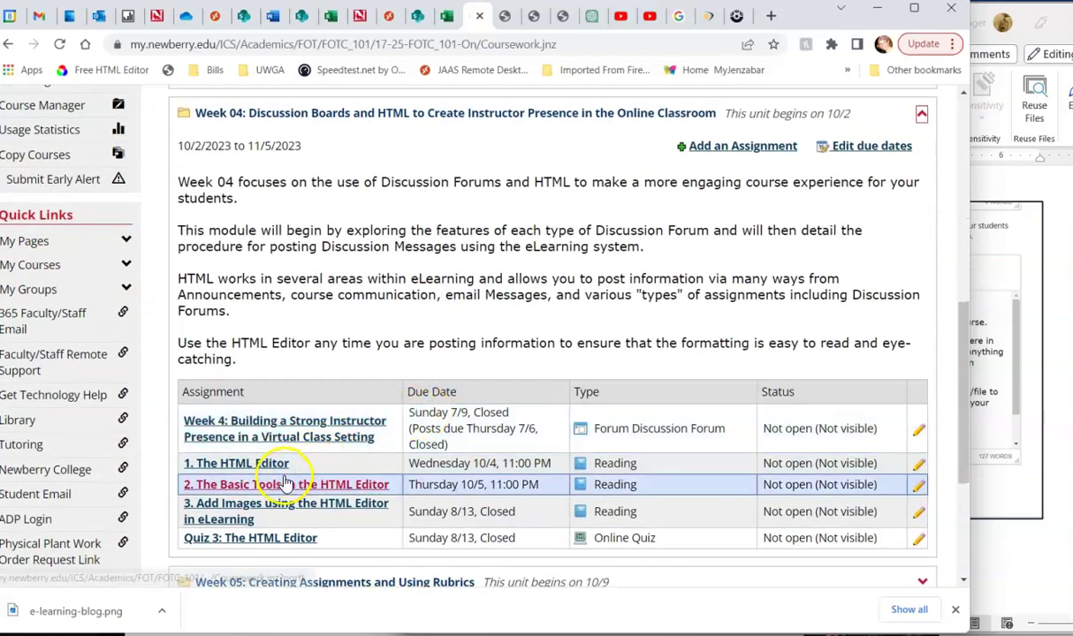
click(919, 515)
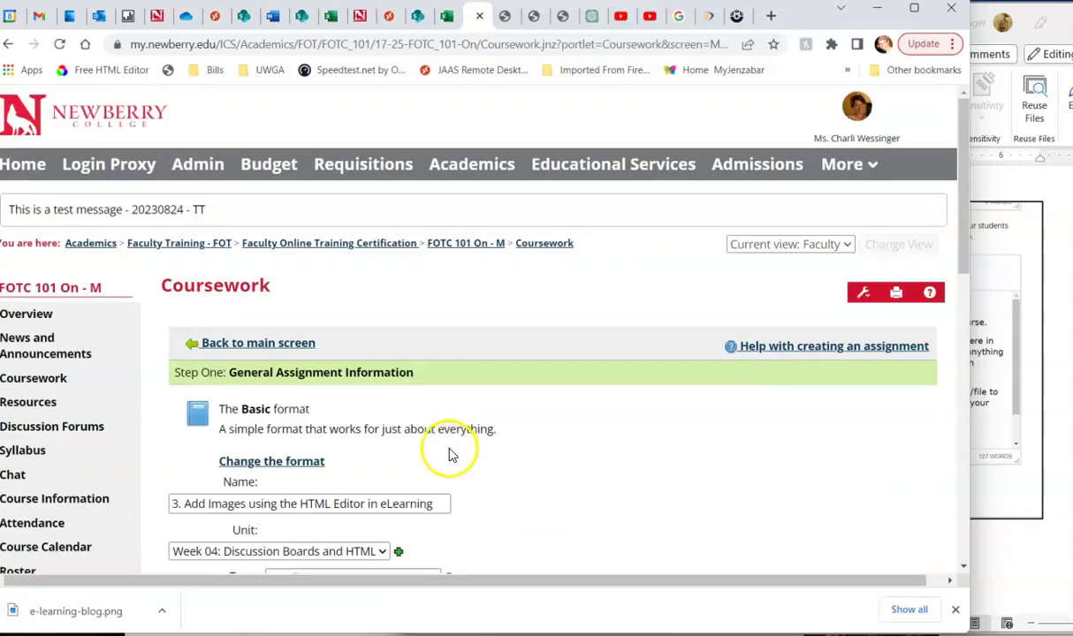
scroll(449, 452, down, 5)
scroll(451, 398, down, 2)
click(450, 316)
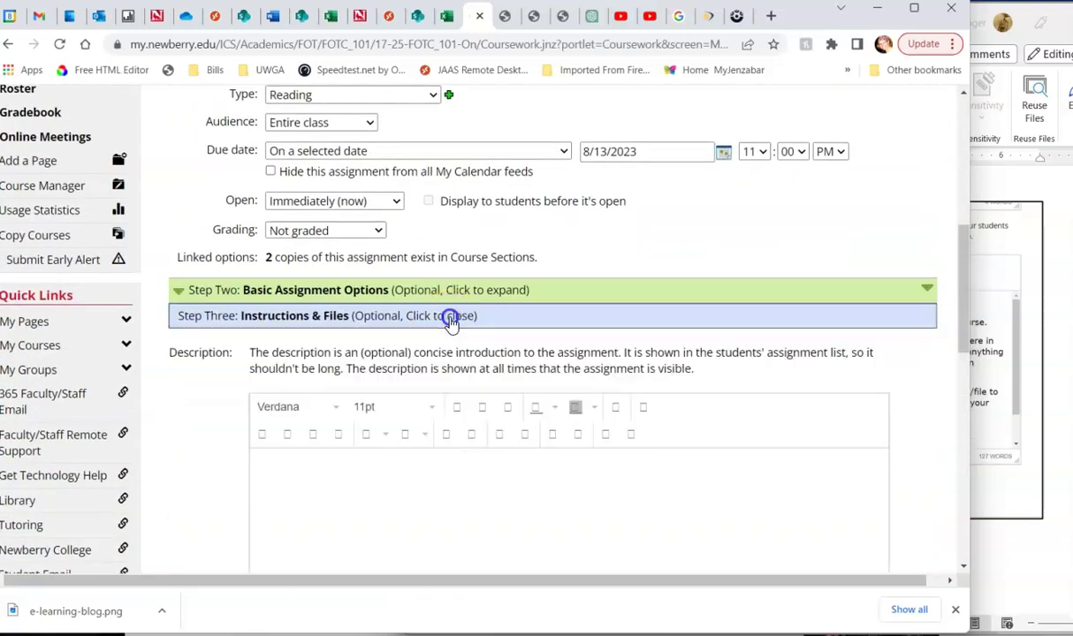
scroll(248, 381, down, 8)
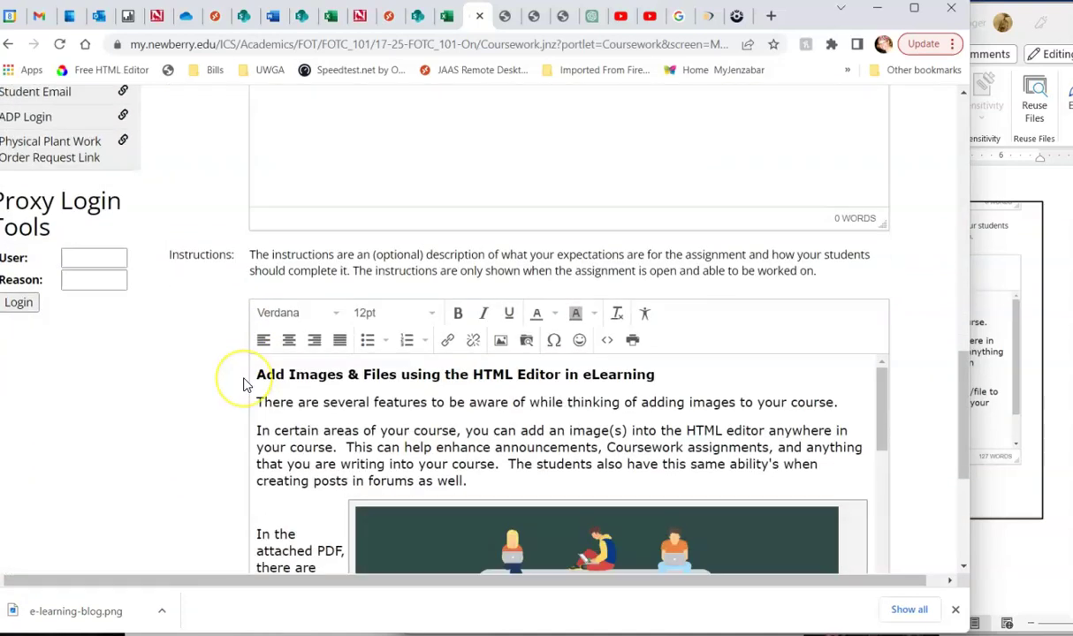
scroll(548, 340, down, 5)
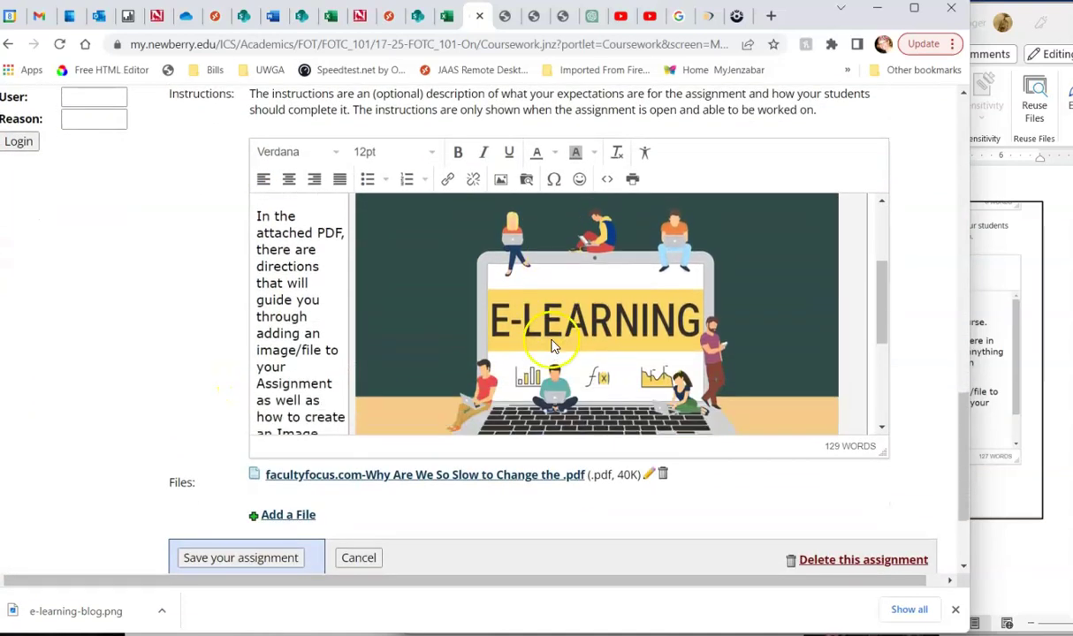
Set the image's source caption link to open in a new window.
click(558, 362)
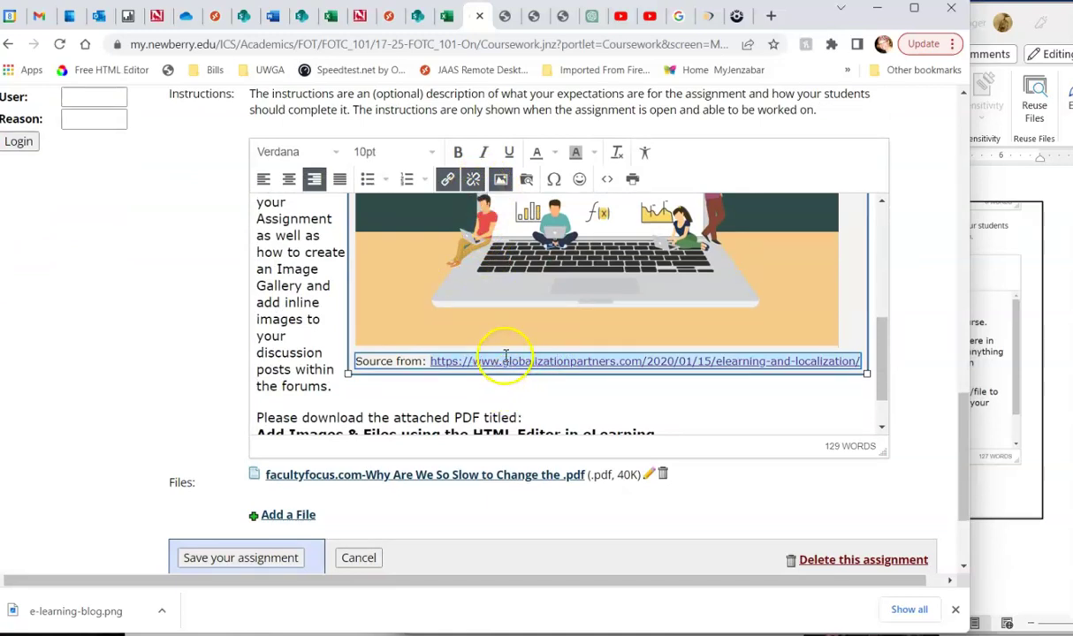
click(446, 179)
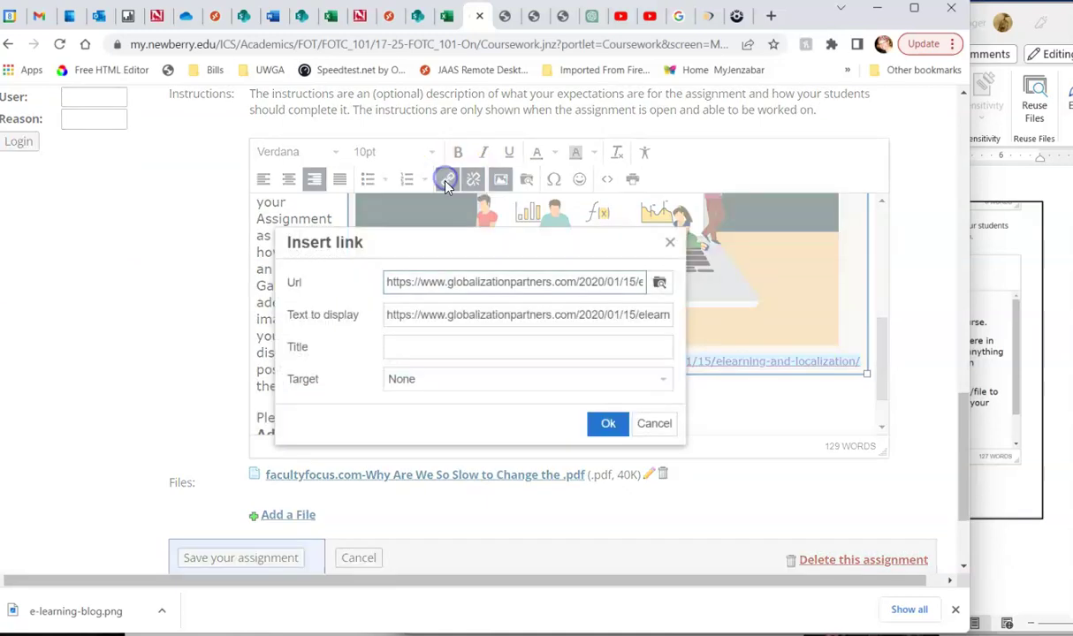
click(422, 380)
click(430, 429)
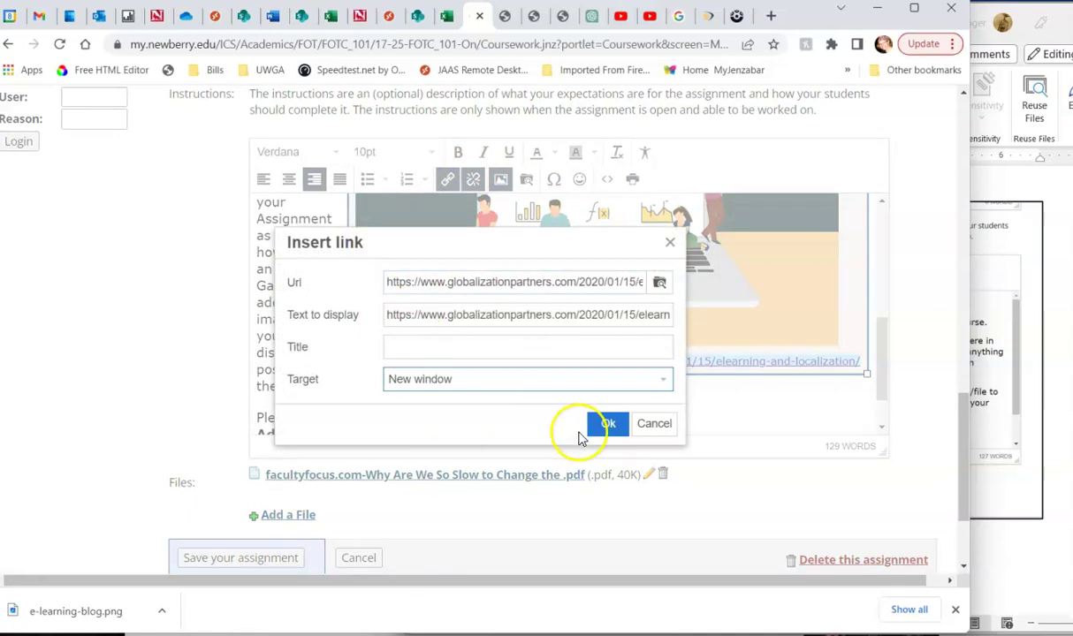
click(605, 425)
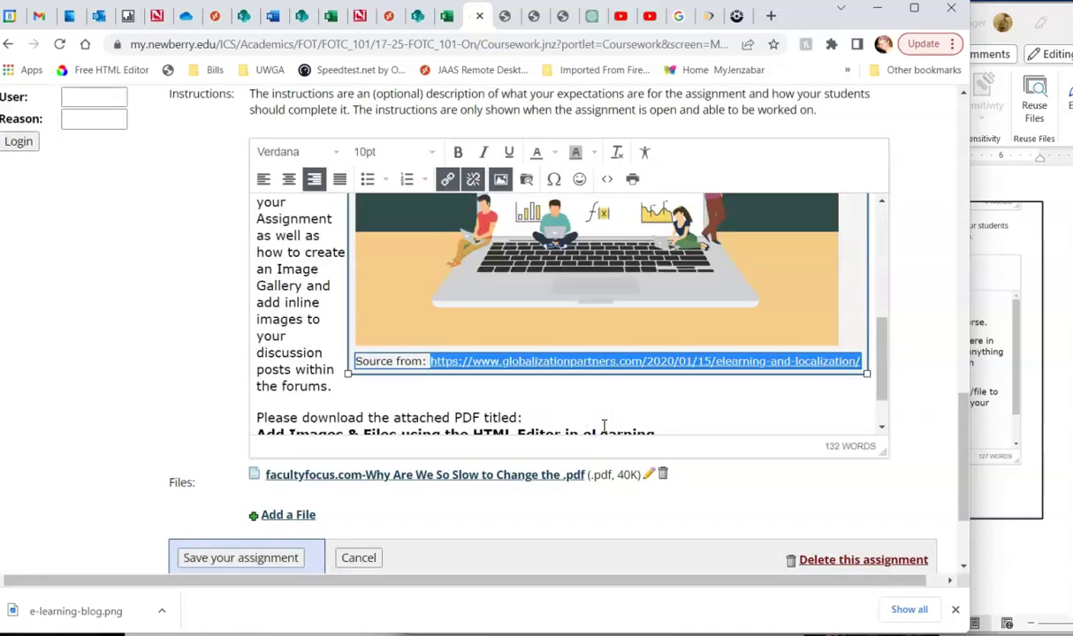
Center the E-LEARNING image below the forums paragraph.
click(491, 398)
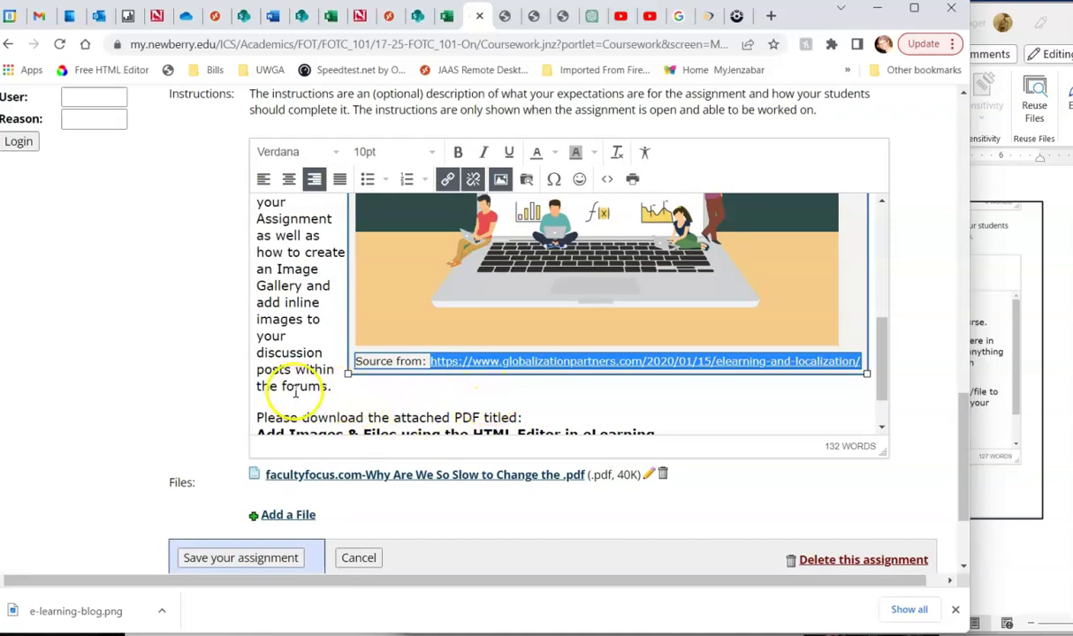
scroll(296, 393, up, 3)
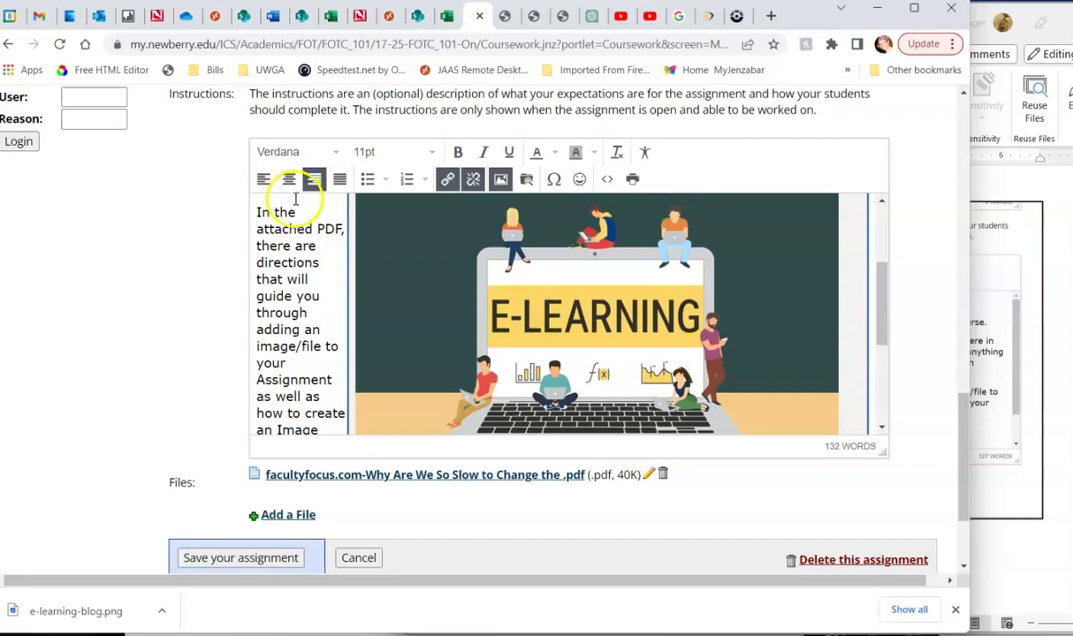
click(288, 178)
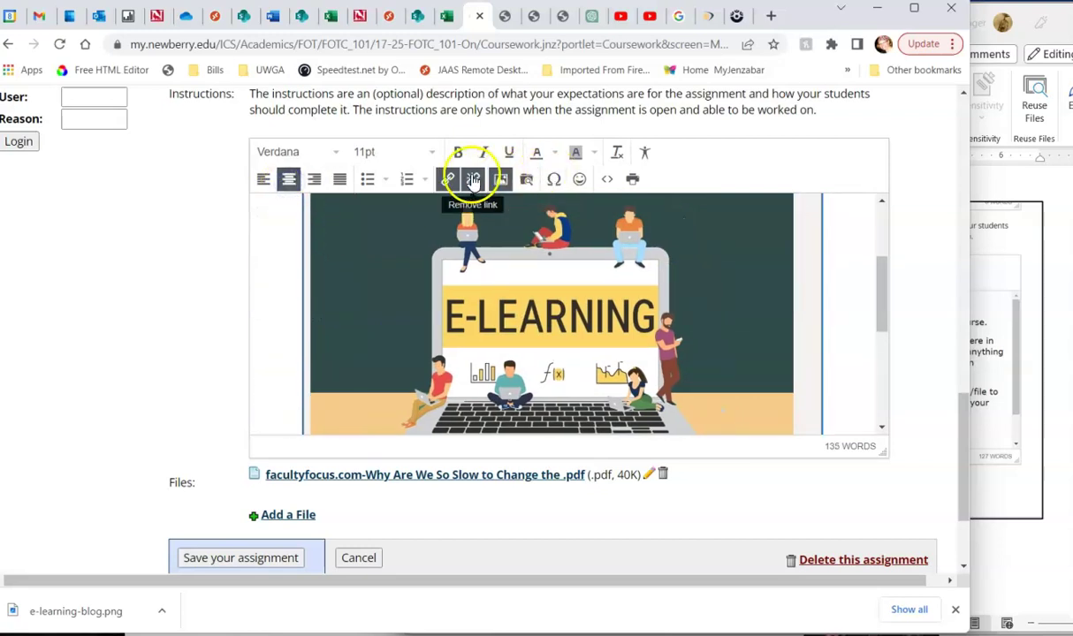
scroll(652, 219, up, 1)
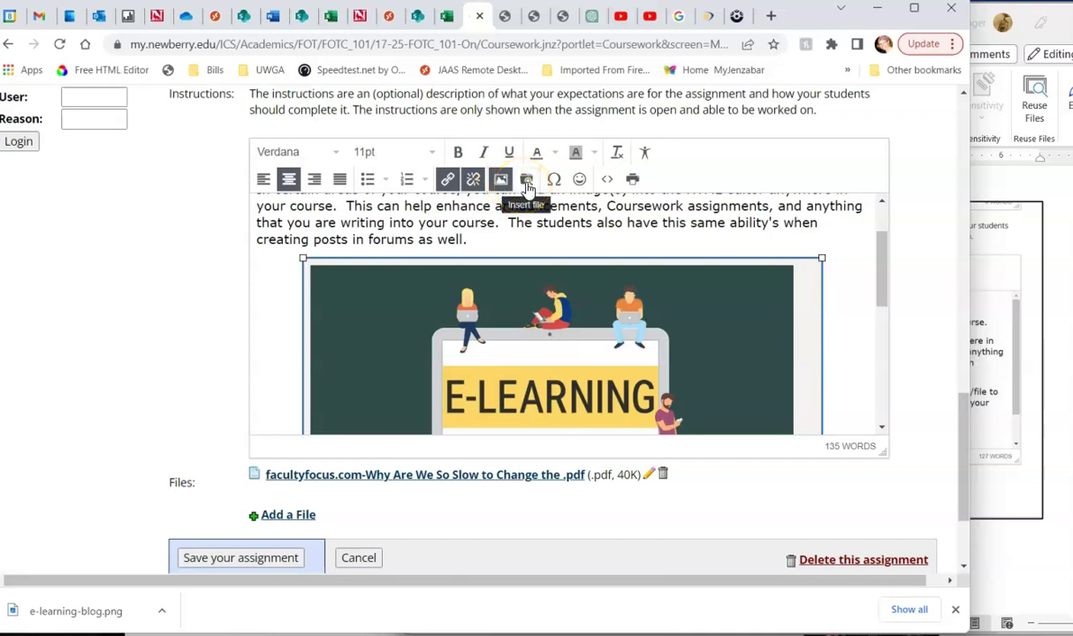
click(473, 184)
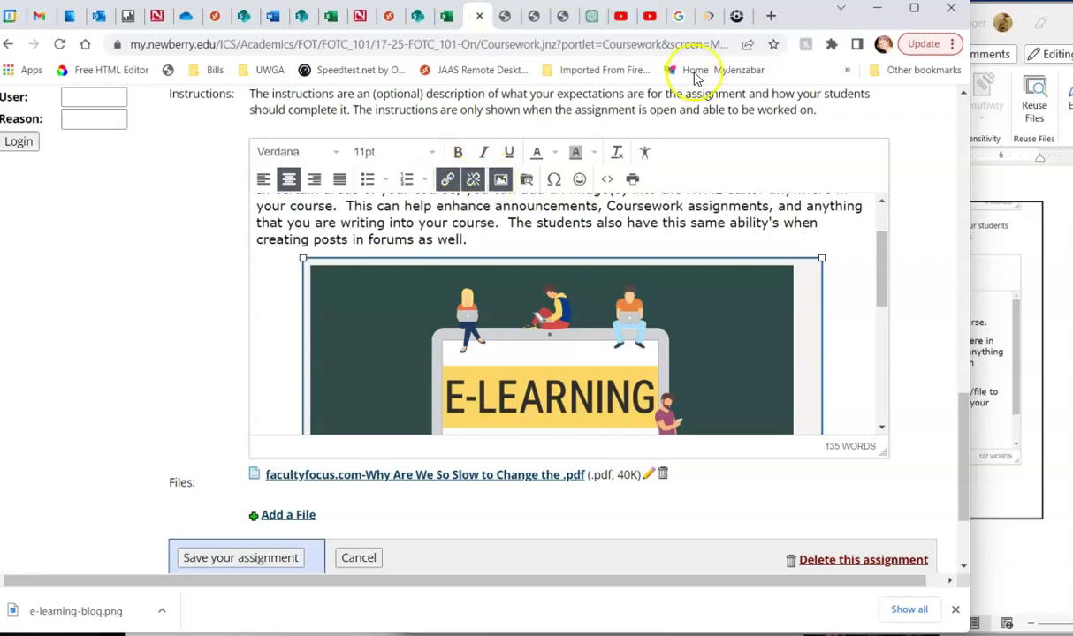
Copy the GPI eLearning and Localization article's URL and return to the assignment editor.
click(710, 17)
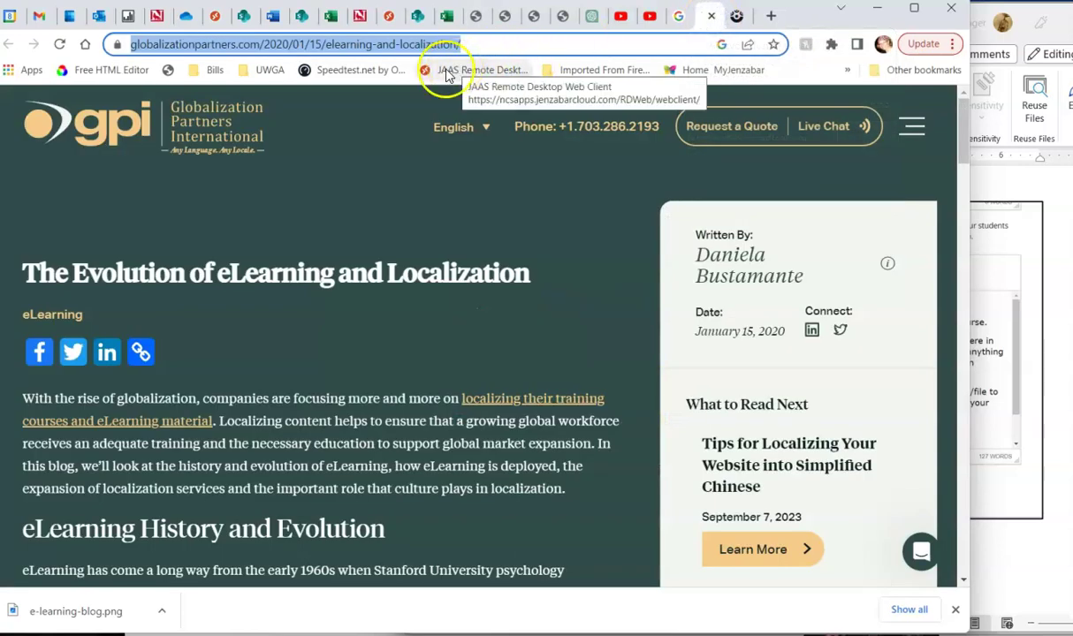
click(504, 42)
drag(553, 44, 130, 40)
key(ctrl+c)
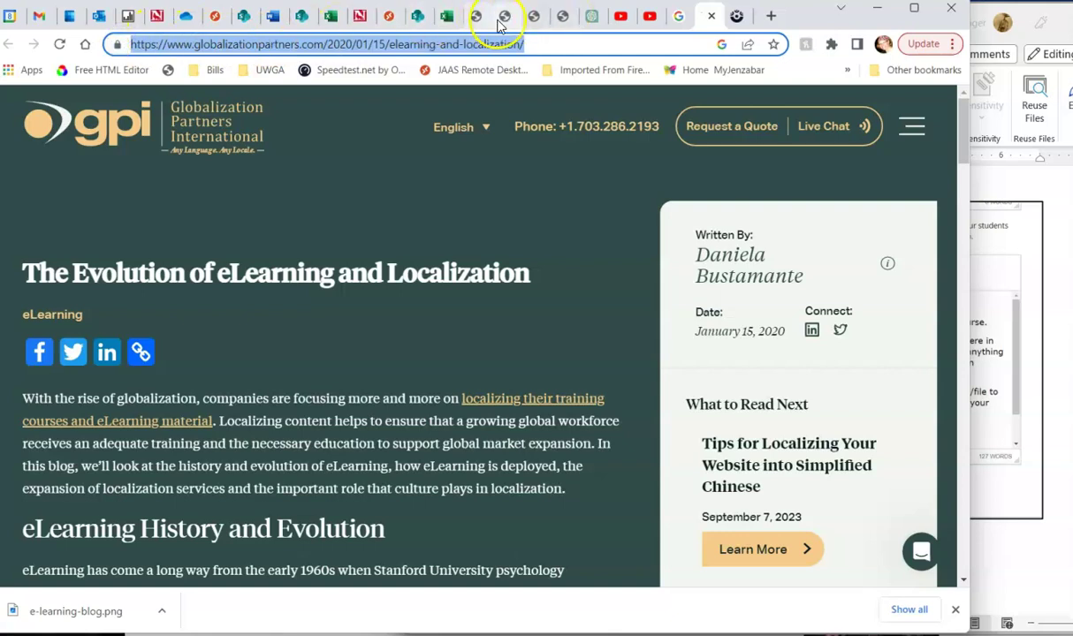
click(477, 18)
After 'well.', add 'Please view this web page for more info:' and the globalizationpartners.com link, opening in a new window.
click(508, 237)
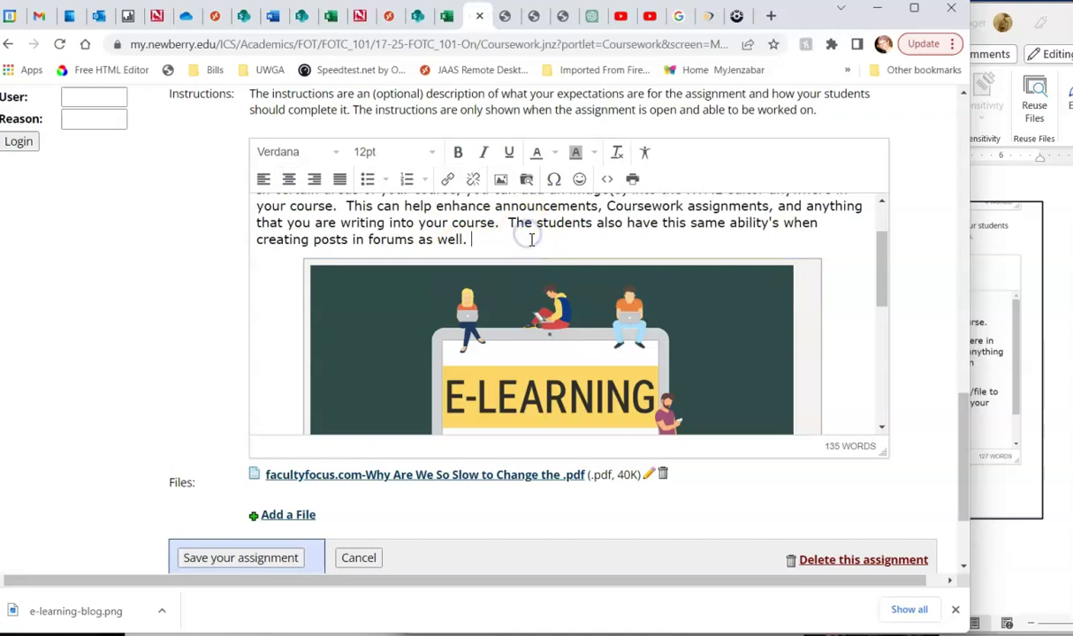
key(Return)
key(Return)
key(Return)
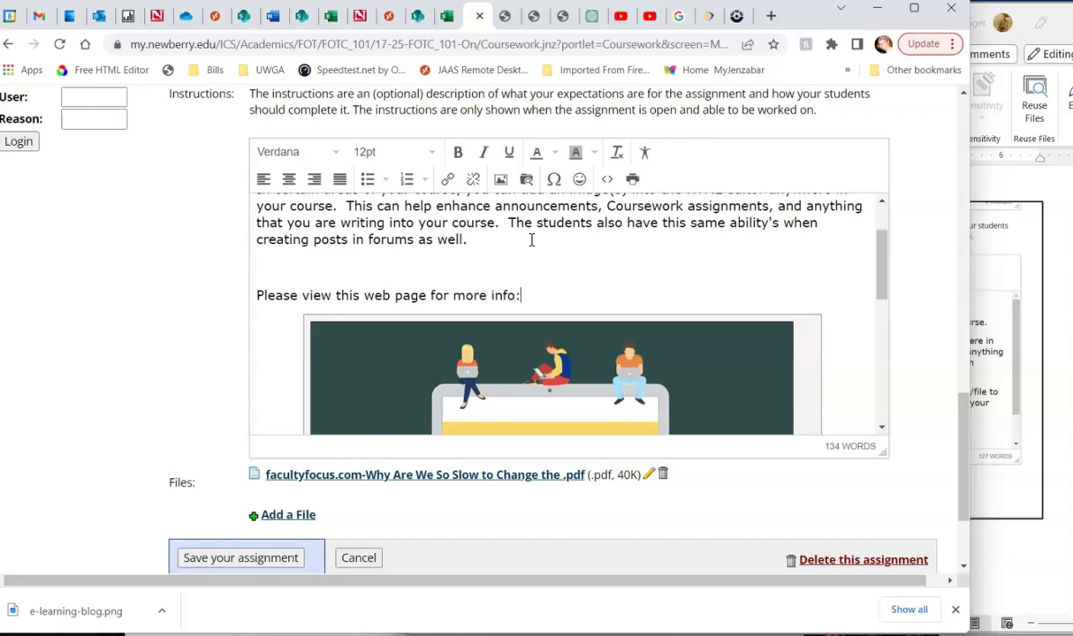
key(ctrl+v)
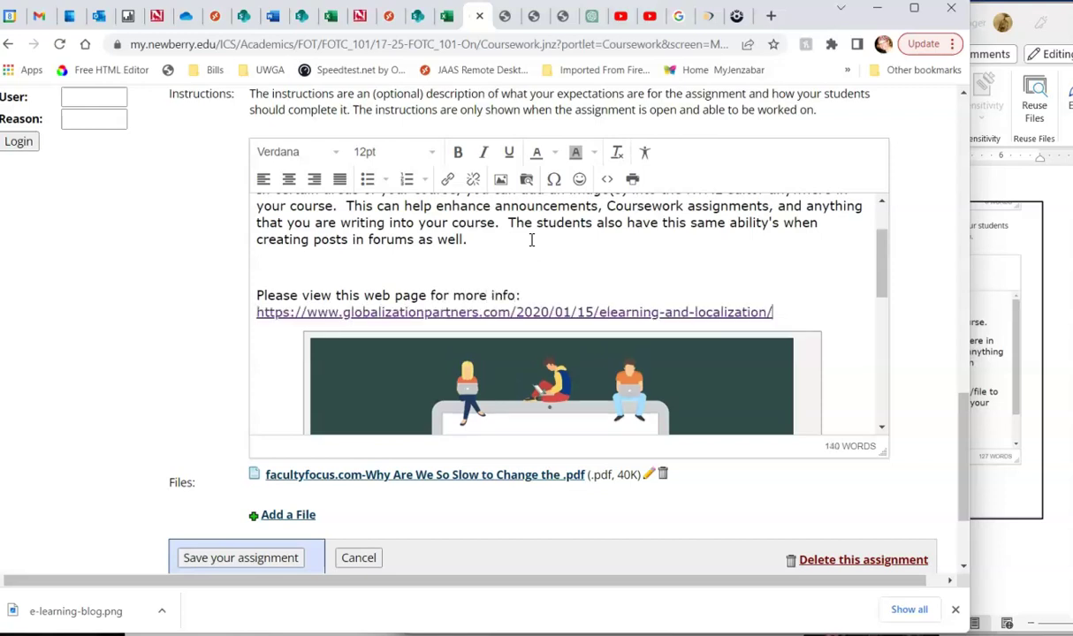
click(546, 314)
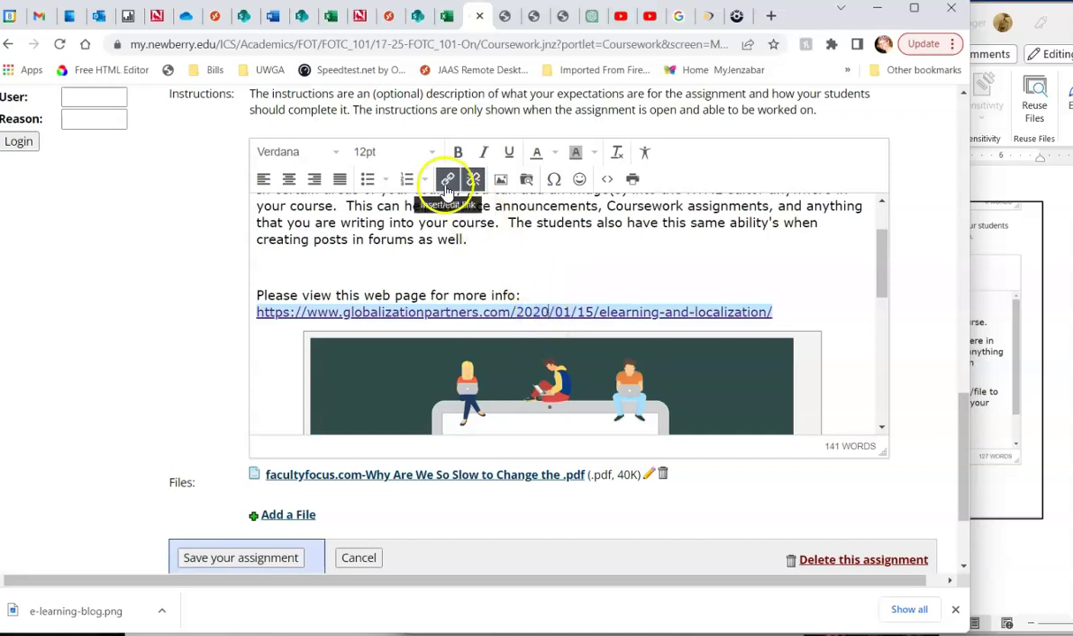
click(446, 181)
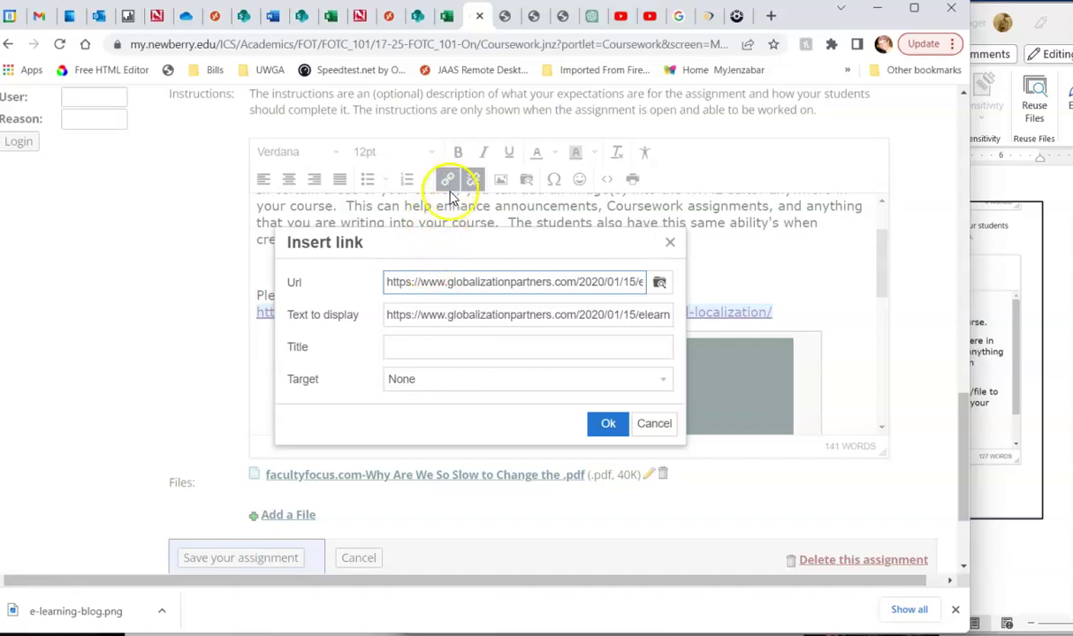
click(442, 378)
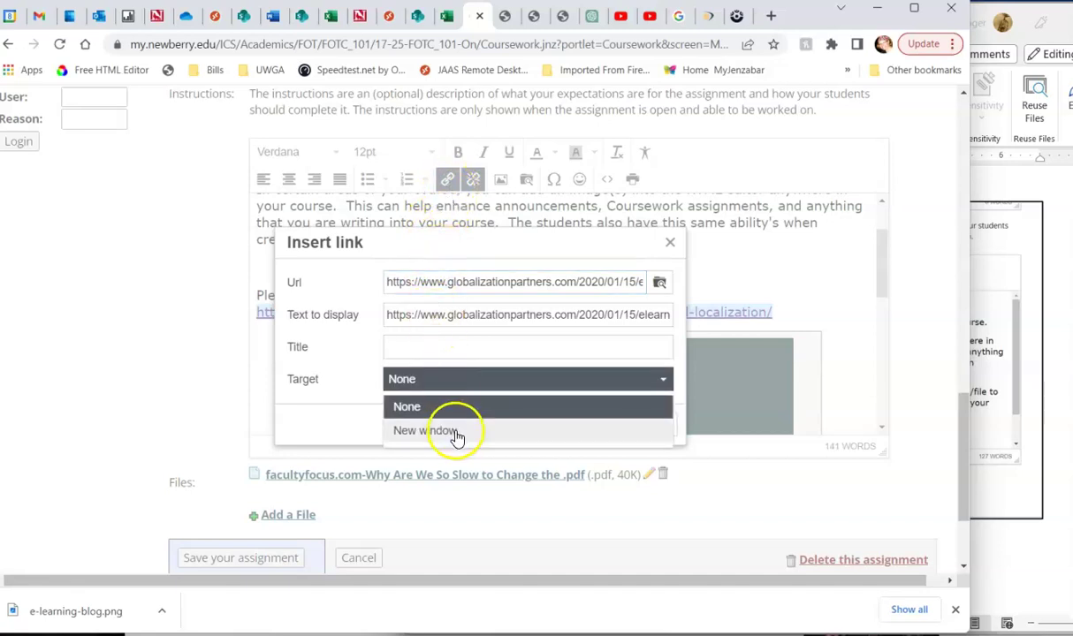
click(456, 432)
click(604, 425)
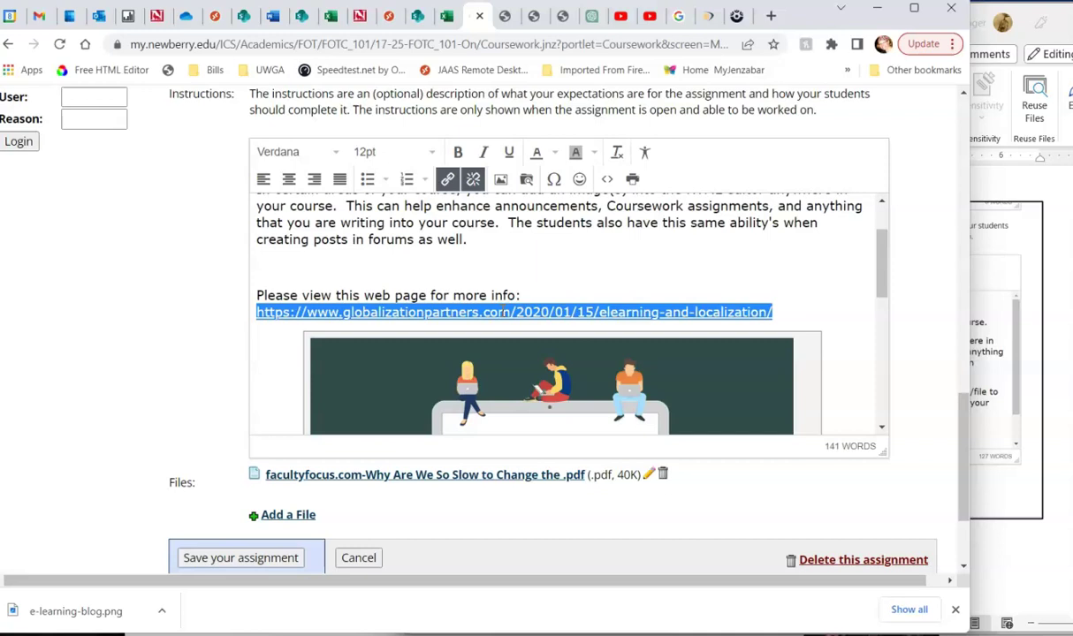
click(550, 281)
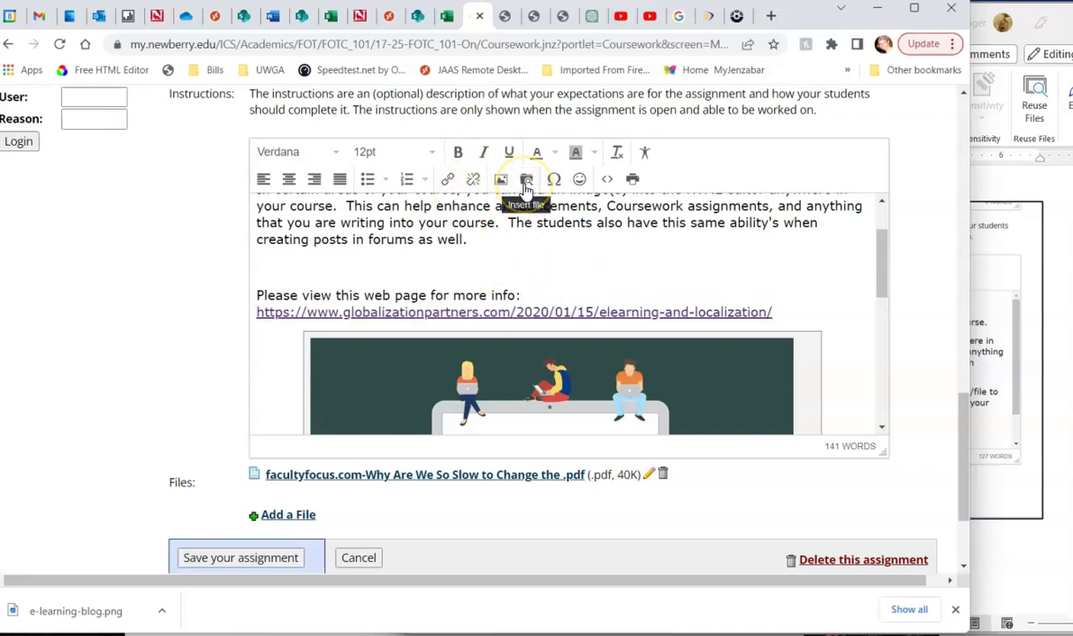
click(579, 180)
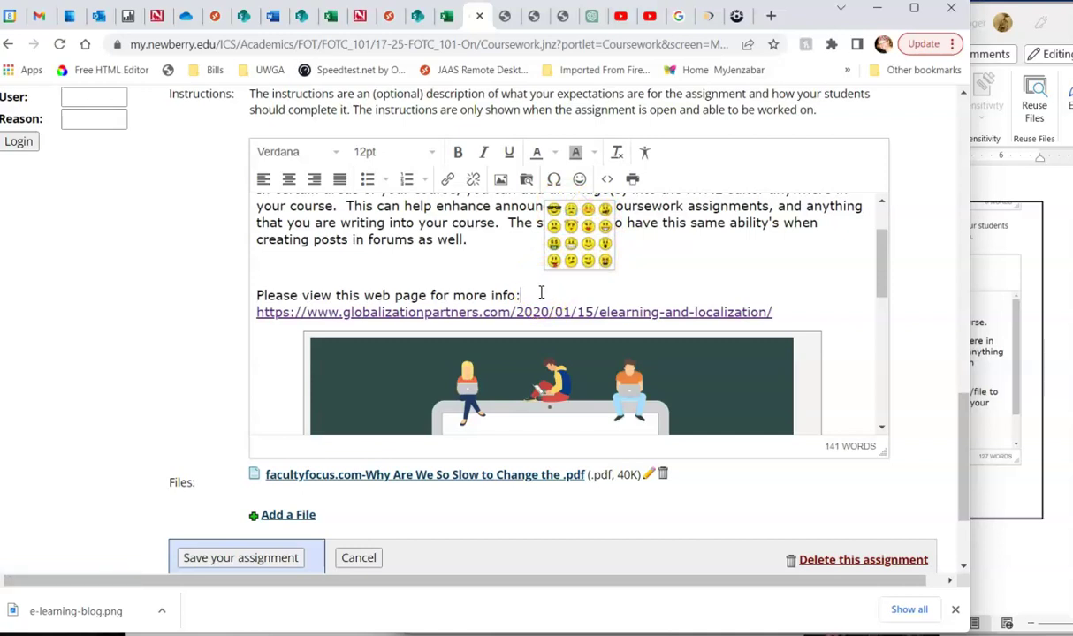
click(540, 292)
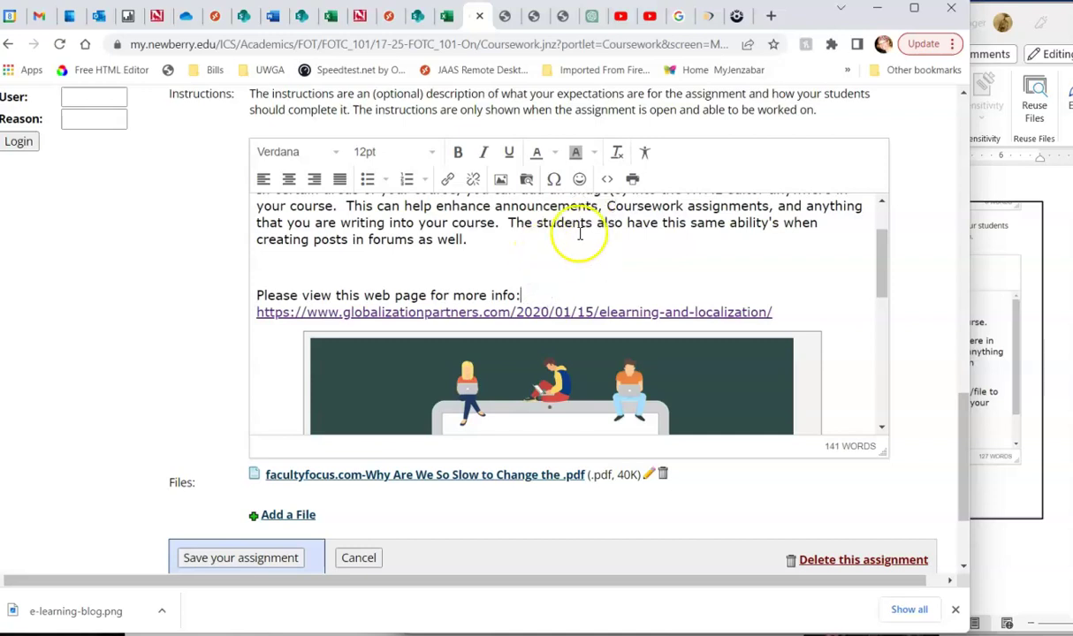